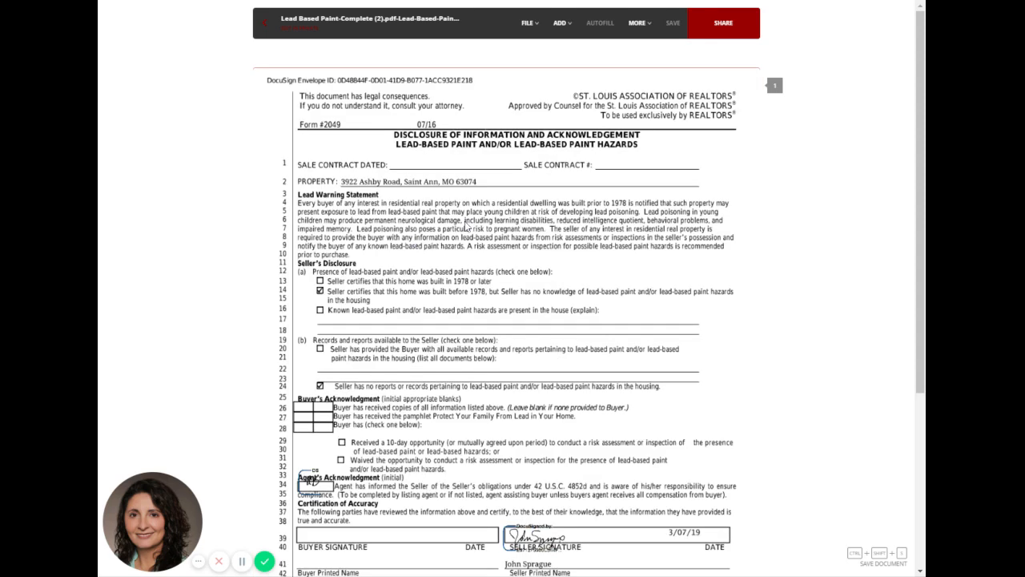
Add a date field on the Sale Contract Dated line and set it to 05/28/2019.
mouse_move(565, 33)
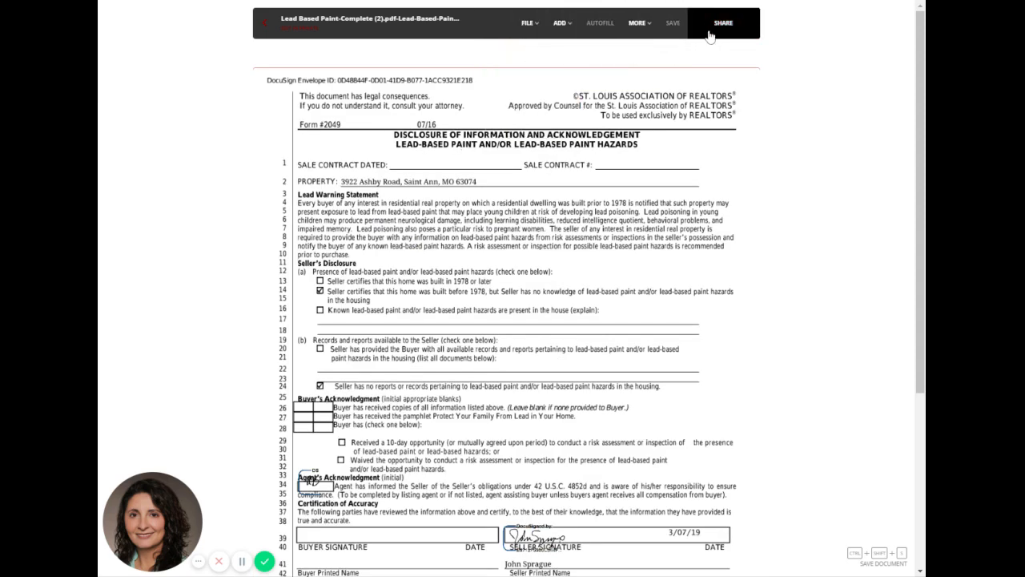
scroll(521, 431, "down", 3)
scroll(521, 430, "up", 3)
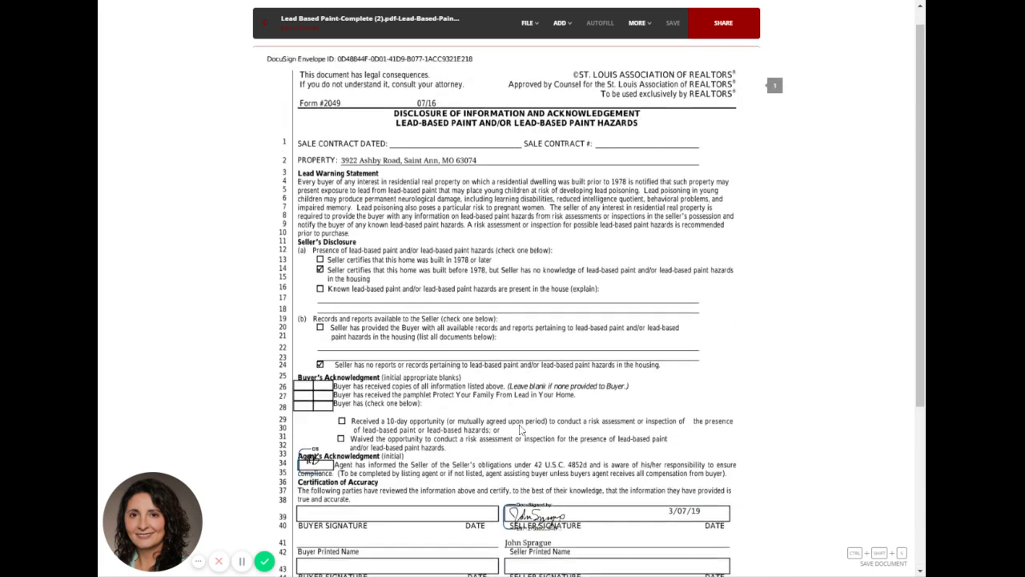
left_click(544, 87)
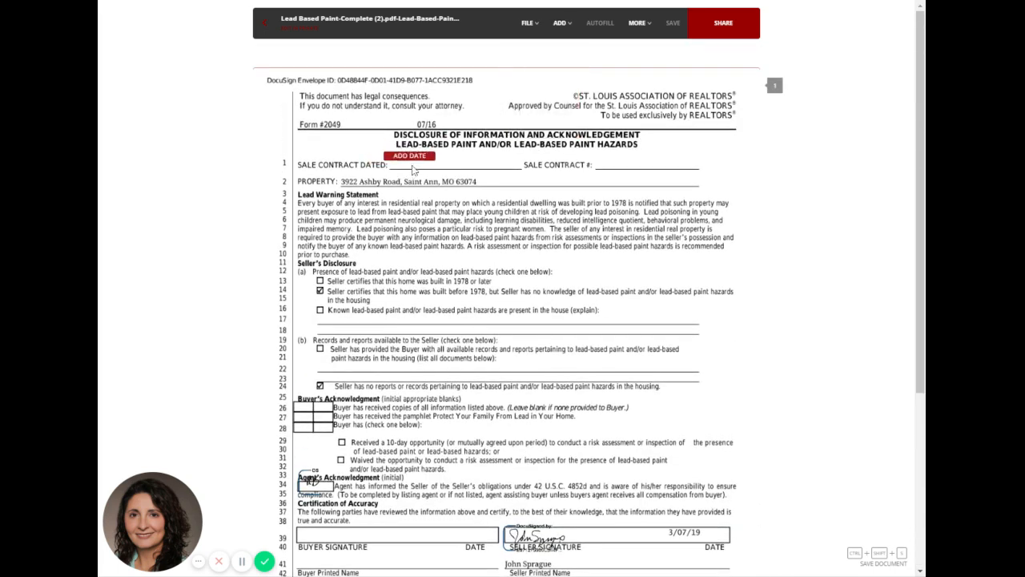
left_click(432, 176)
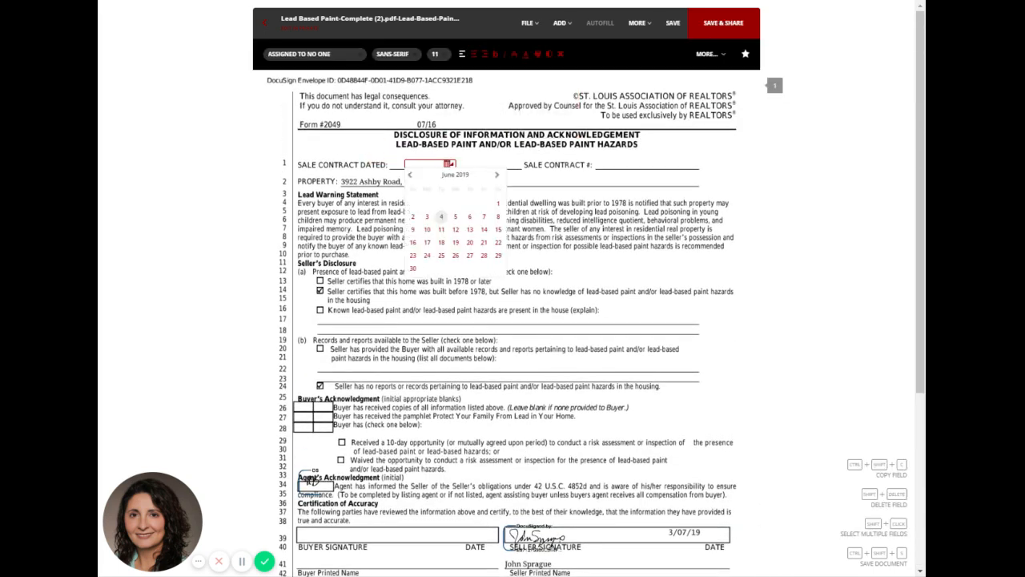
left_click(411, 175)
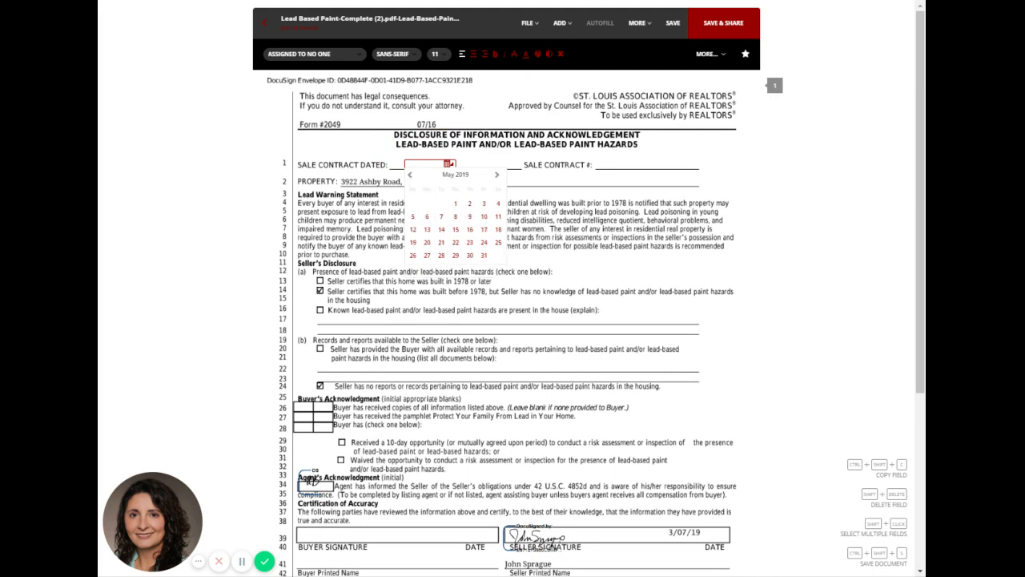
left_click(441, 255)
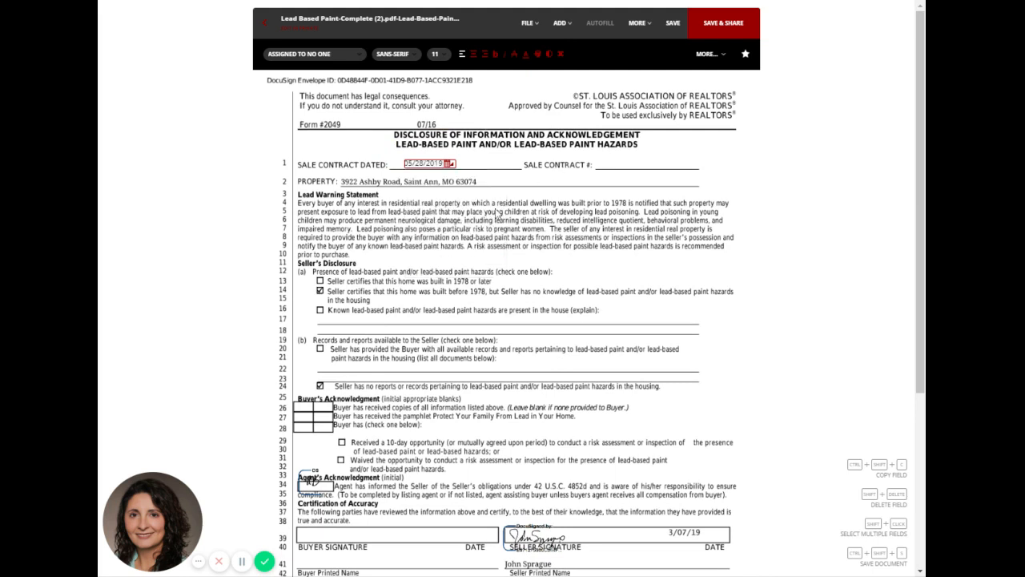
left_click(540, 193)
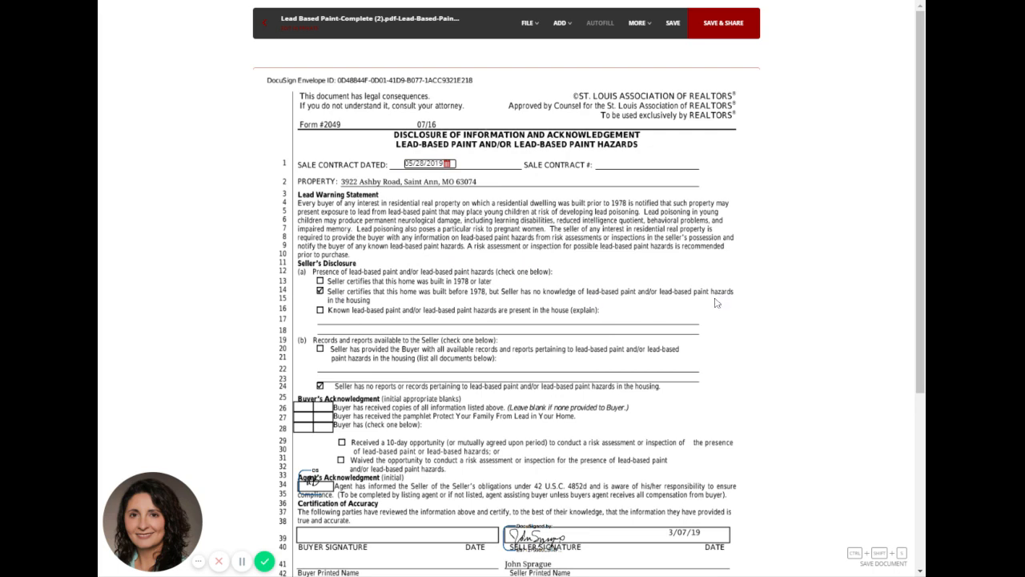
Add an initials field in the Buyer's Acknowledgment box on line 27, sized to fit, and assign it to the buyer.
scroll(366, 356, "down", 3)
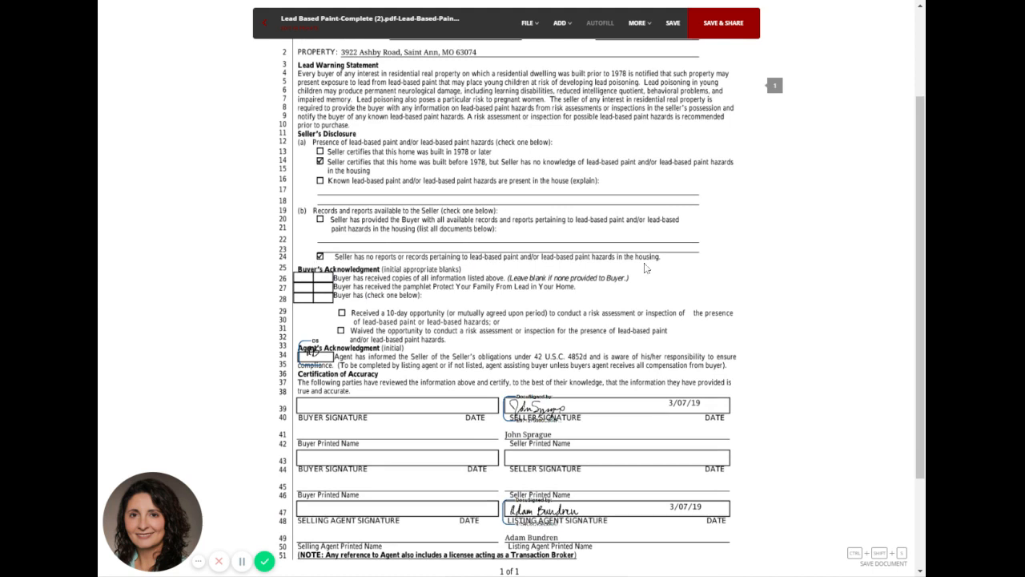
mouse_move(560, 22)
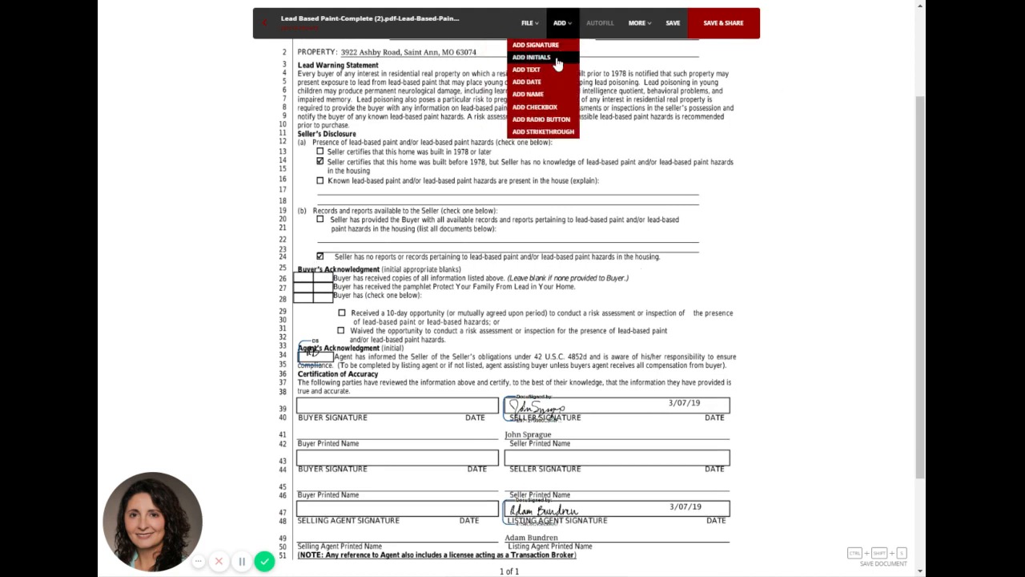
left_click(556, 62)
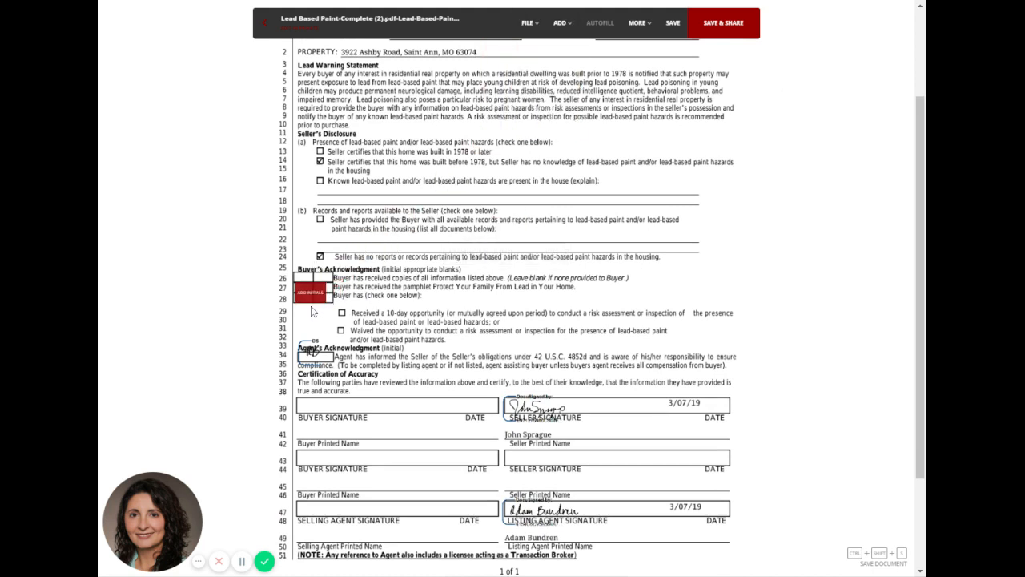
left_click(311, 311)
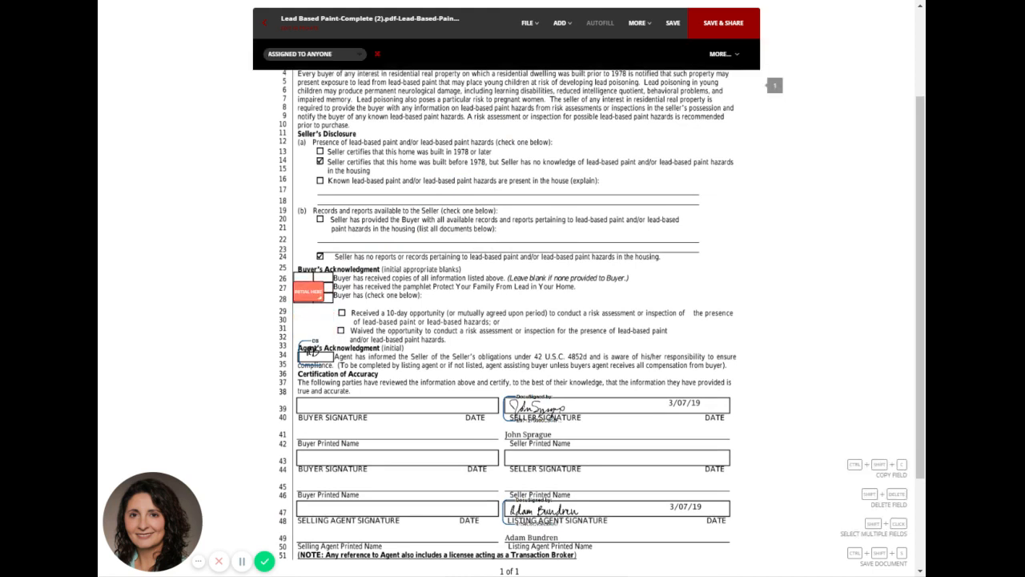
mouse_move(561, 25)
left_click(321, 300)
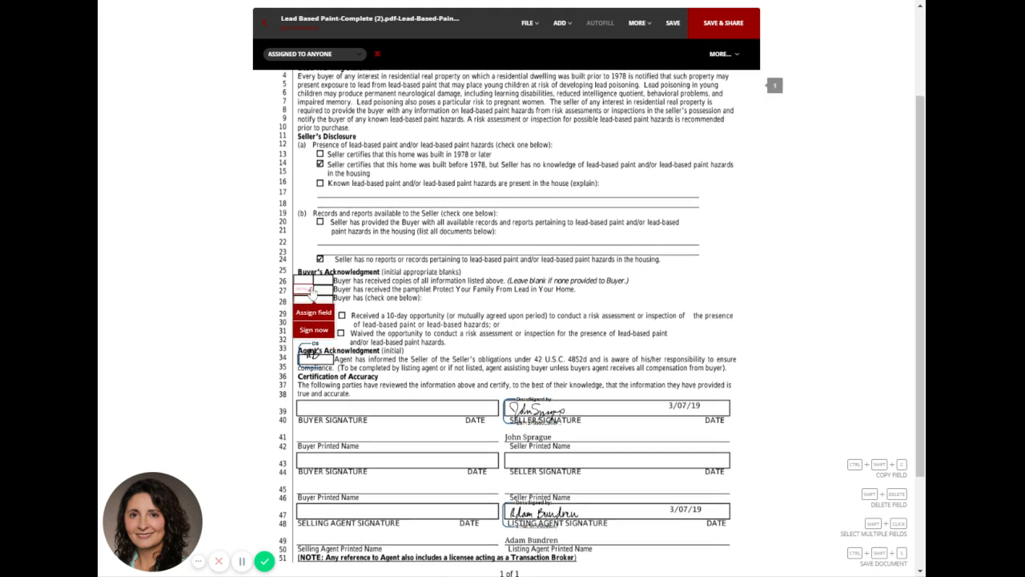
left_click(413, 322)
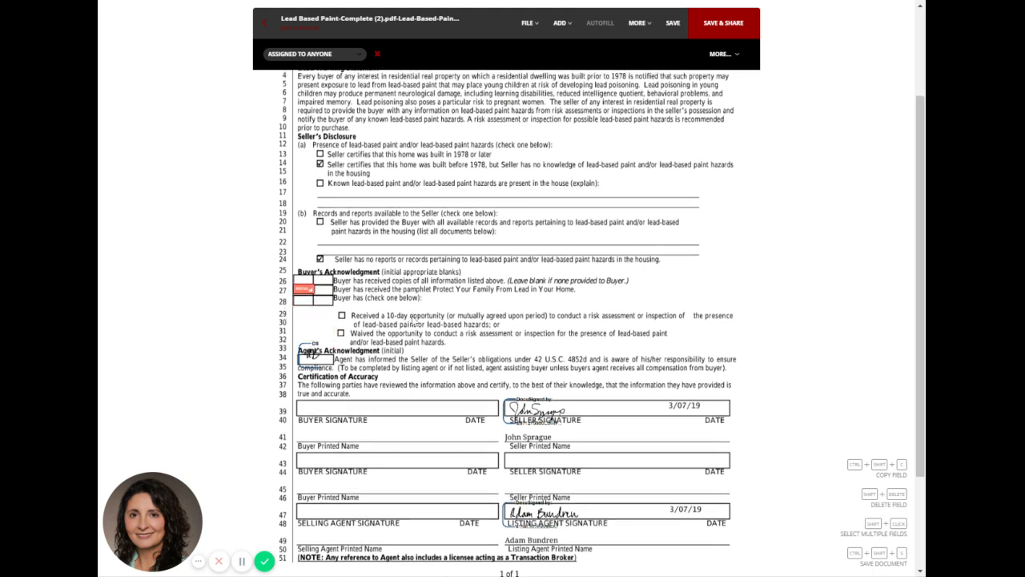
left_click(315, 302)
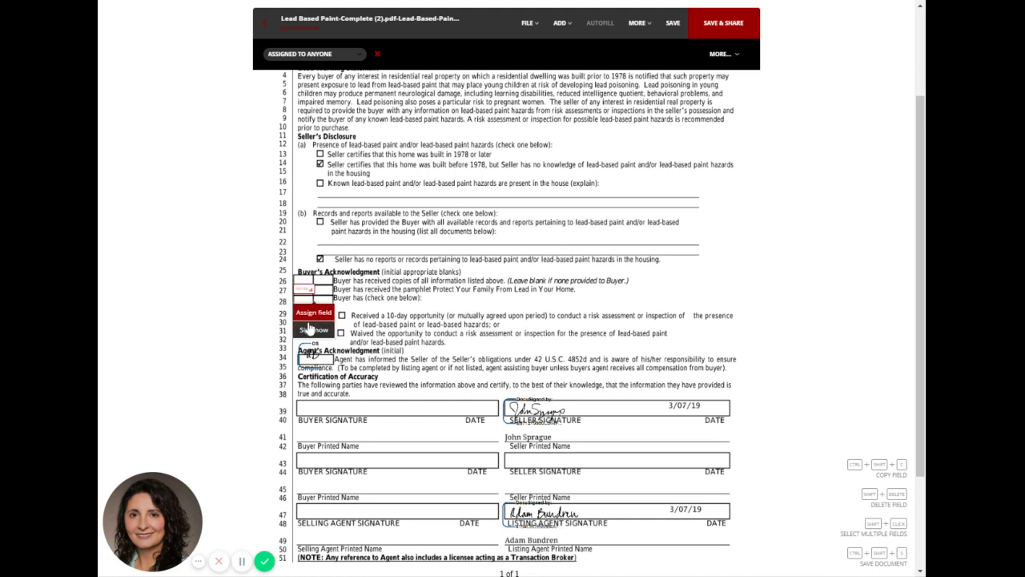
left_click(312, 314)
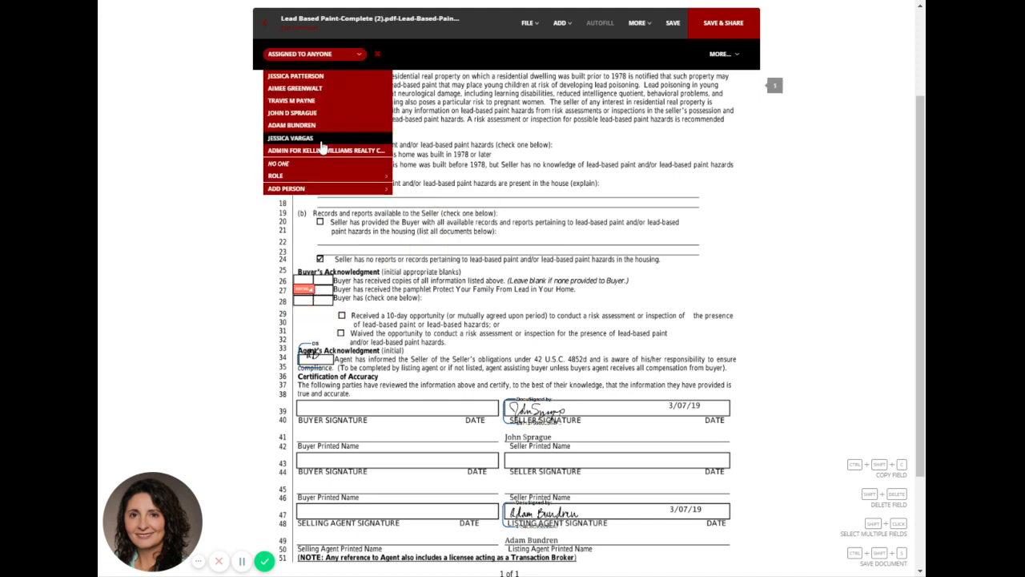
left_click(323, 101)
Add a full-width initials field on line 28 assigned to the buyer, and widen the line 27 initials field to match.
left_click(560, 22)
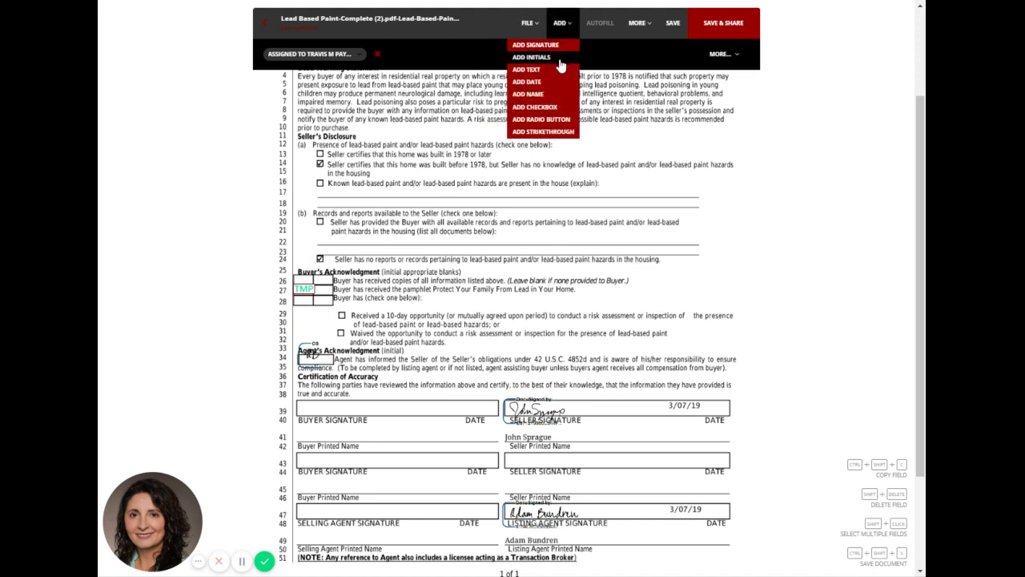
left_click(553, 57)
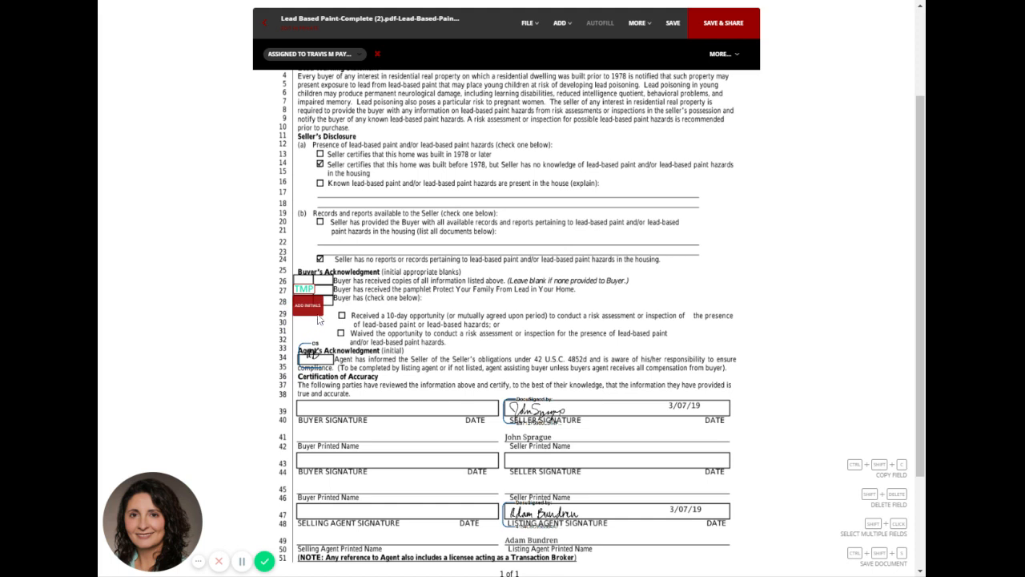
left_click(310, 300)
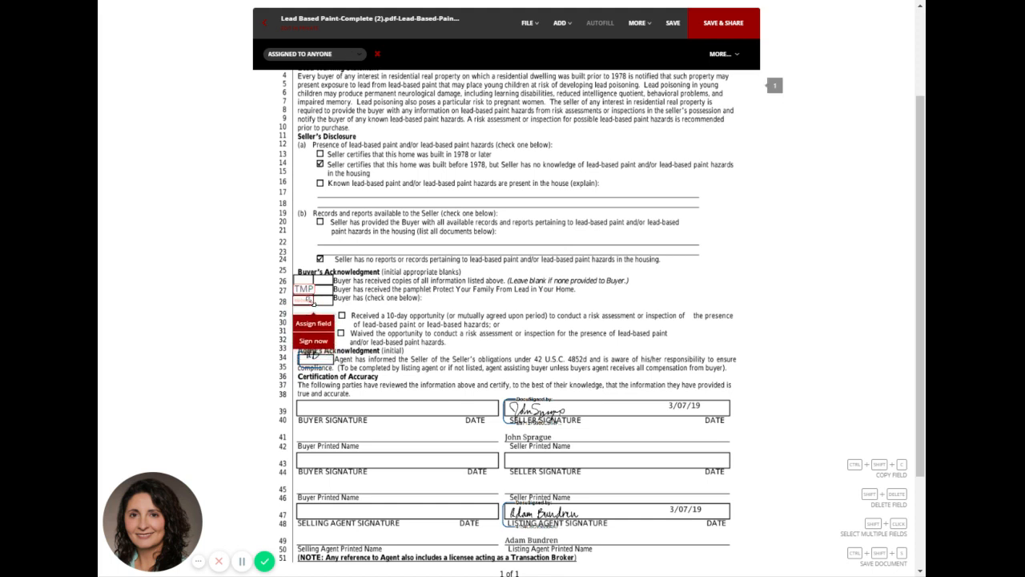
left_click_drag(313, 301, 330, 300)
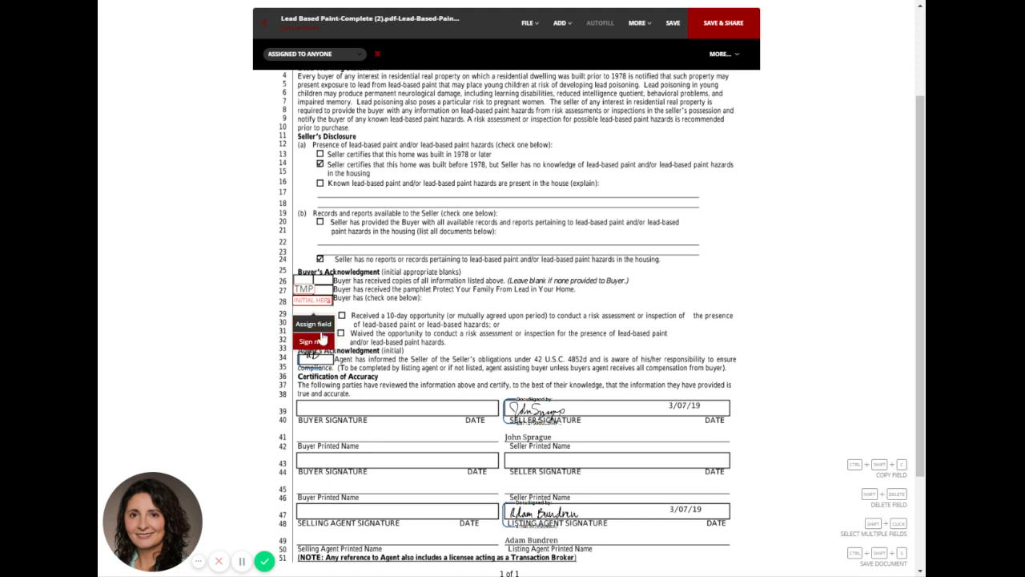
left_click(313, 324)
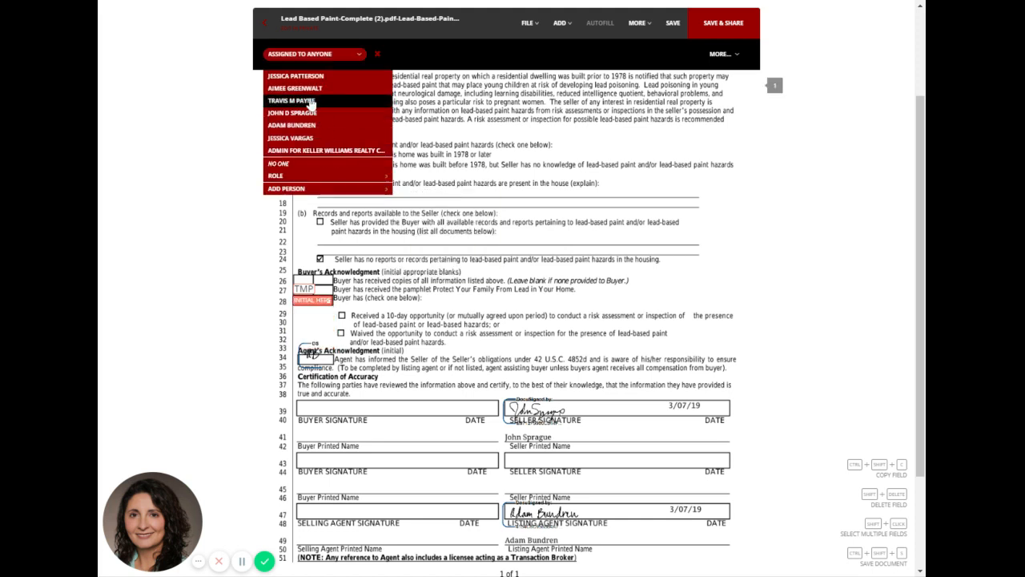
left_click(314, 101)
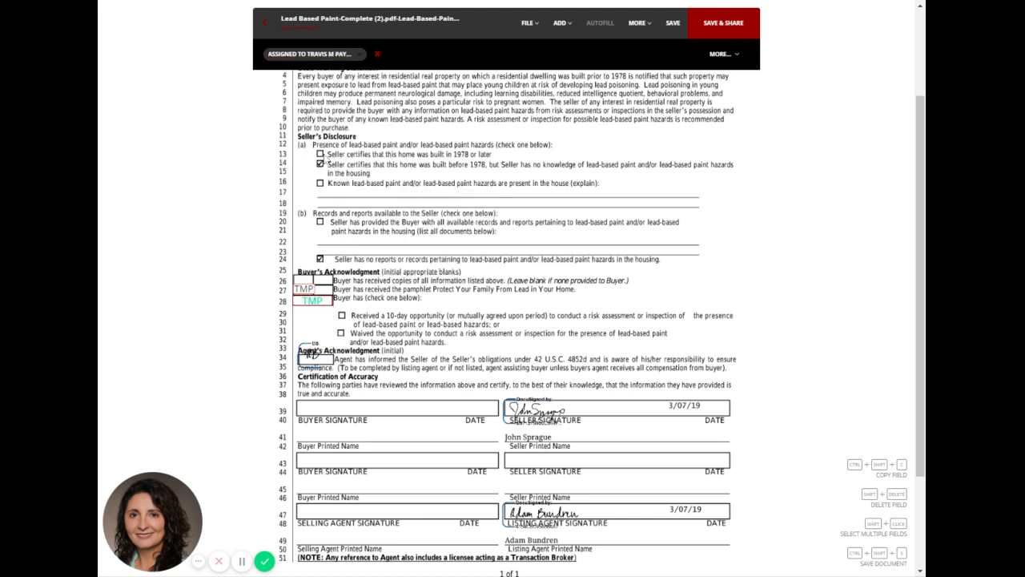
left_click(311, 290)
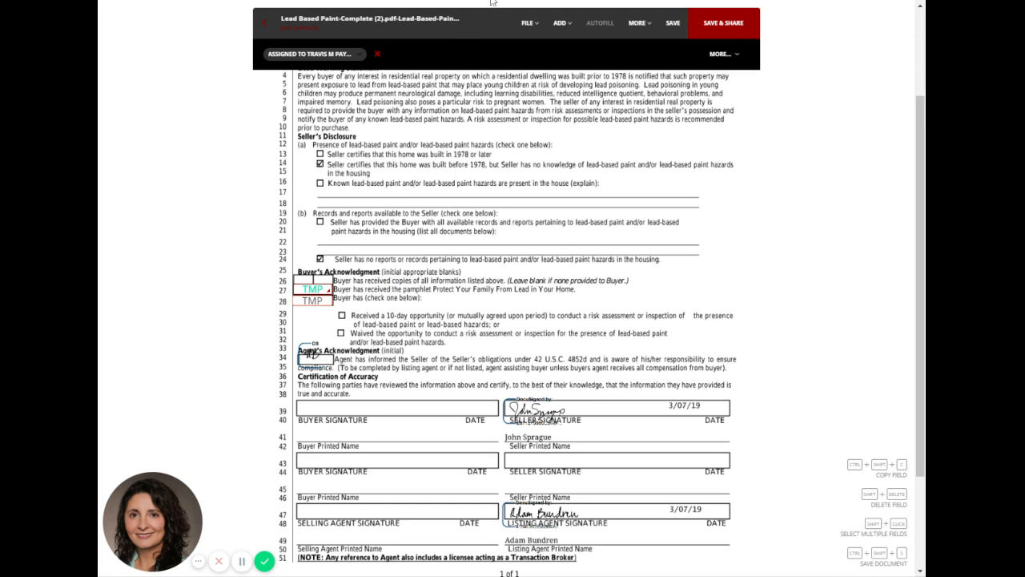
Add a checked checkbox on line 29 for the received 10-day opportunity option.
left_click(565, 22)
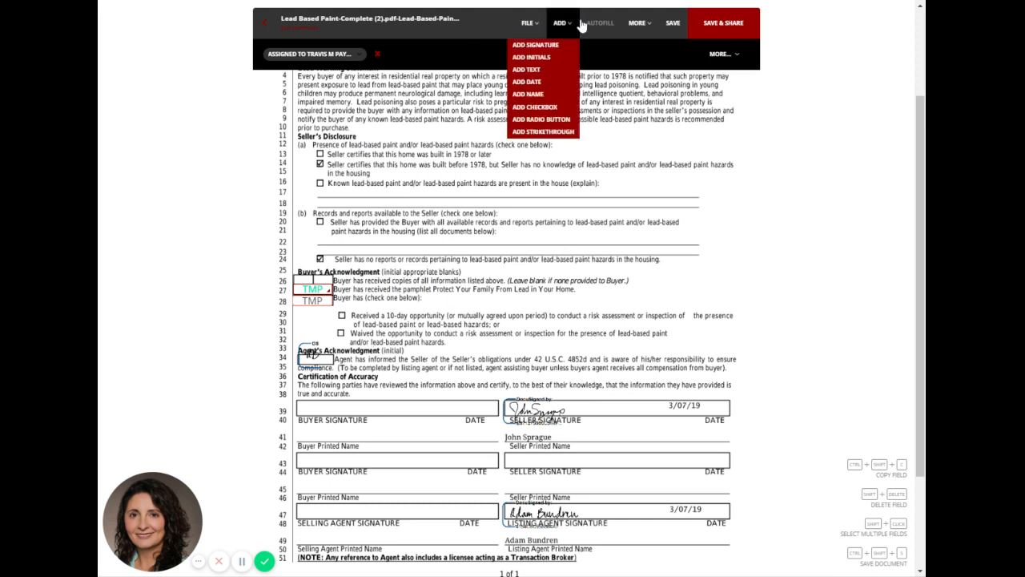
left_click(548, 108)
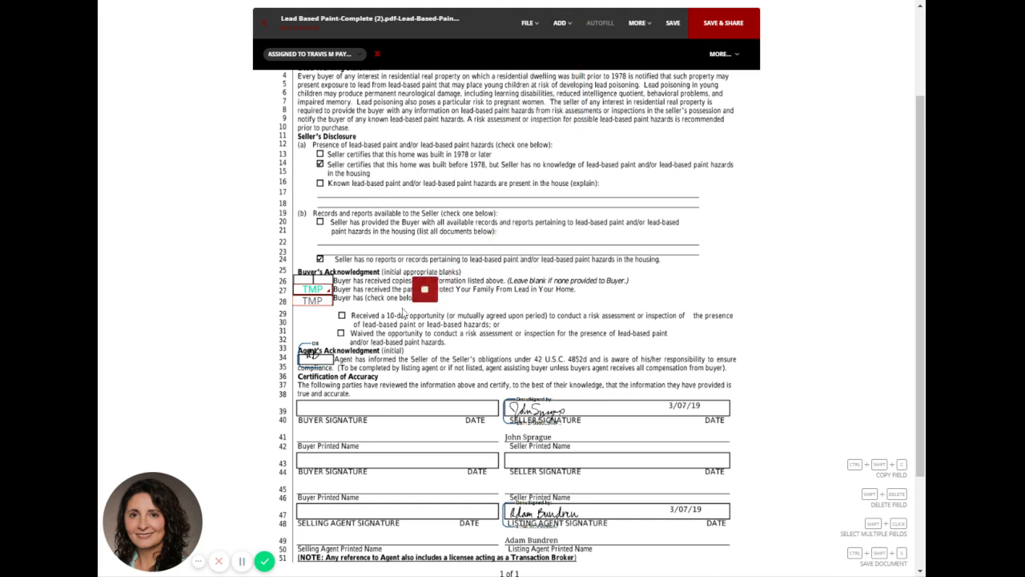
left_click(342, 316)
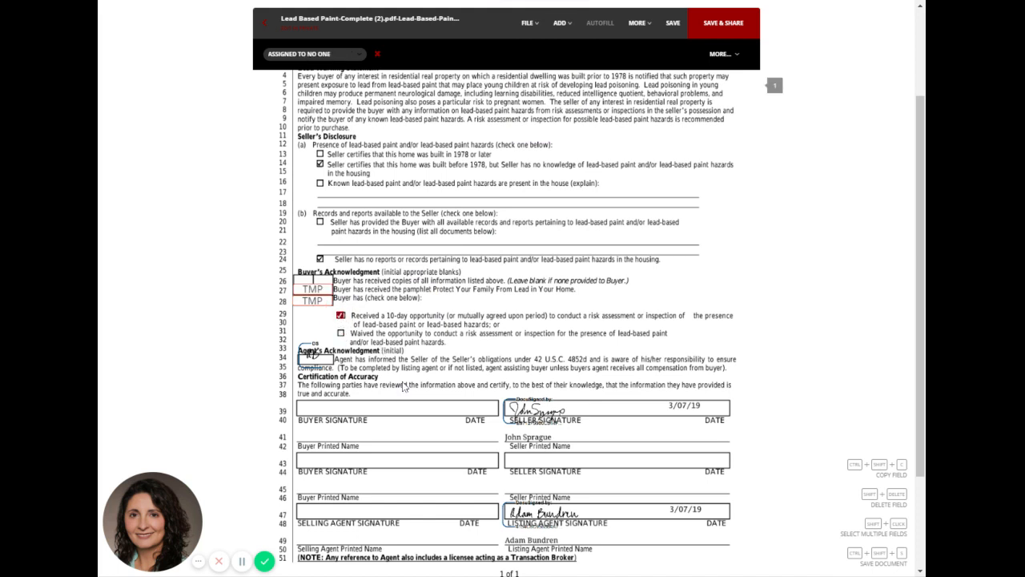
Add a signature field filling the first Buyer Signature box on line 39 and assign it to the buyer.
left_click(560, 23)
left_click(561, 43)
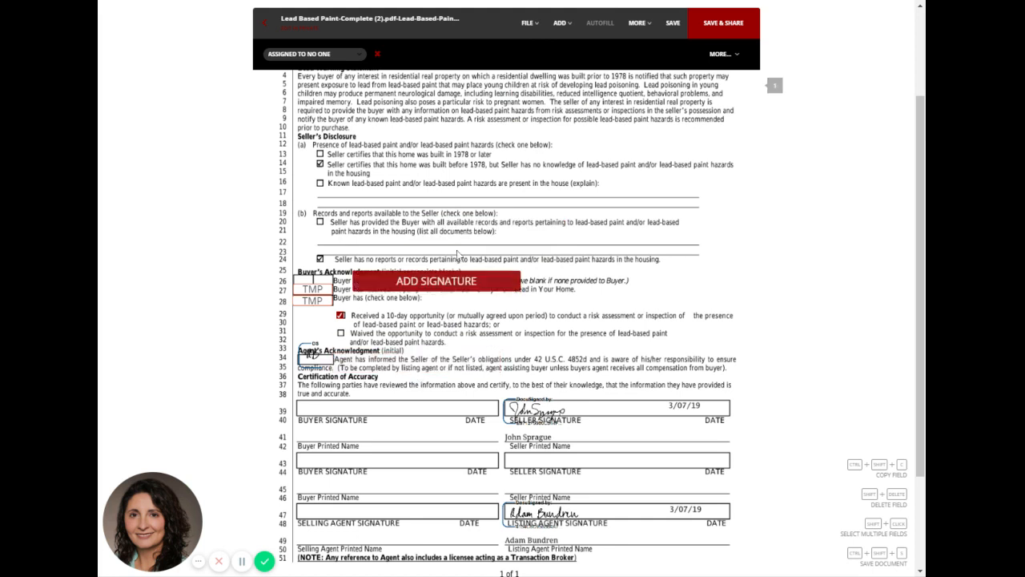
left_click(560, 23)
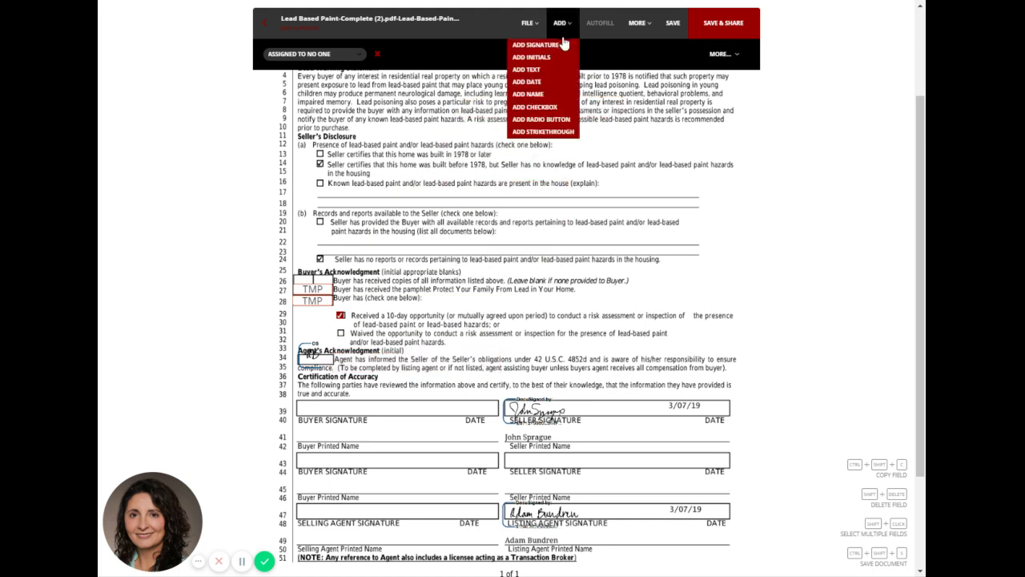
left_click(552, 46)
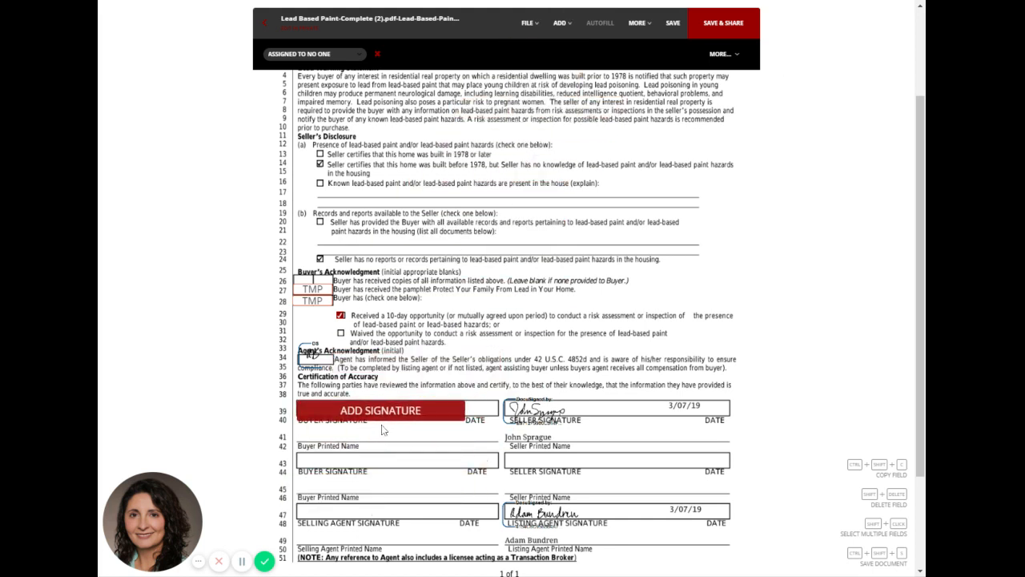
left_click(427, 435)
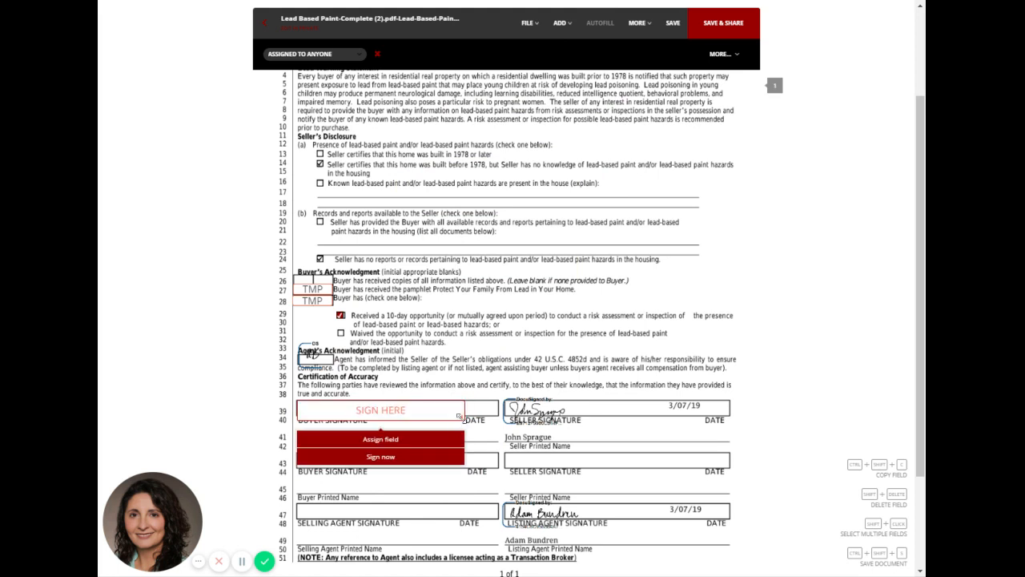
left_click_drag(459, 416, 497, 421)
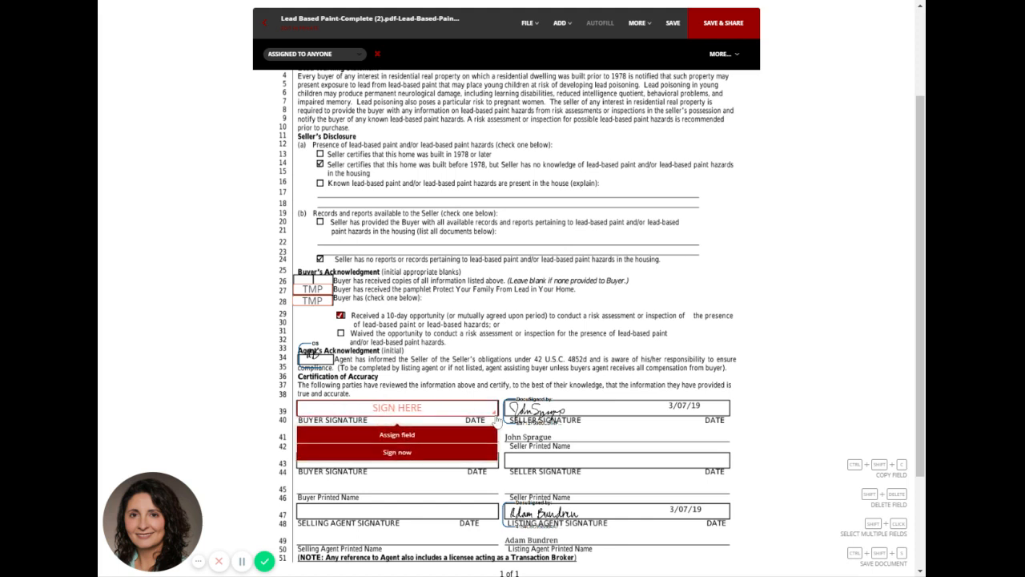
left_click(430, 442)
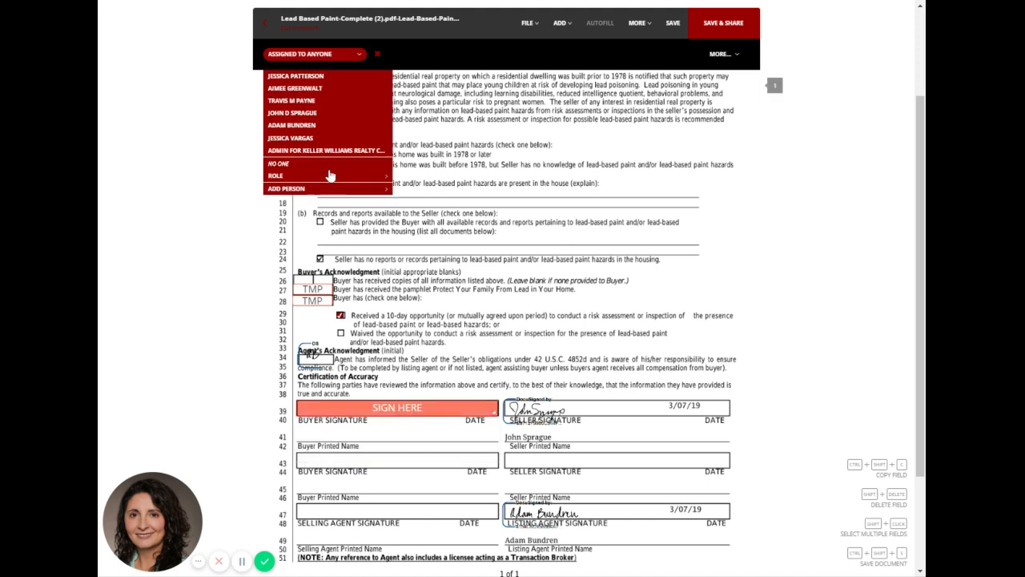
left_click(312, 102)
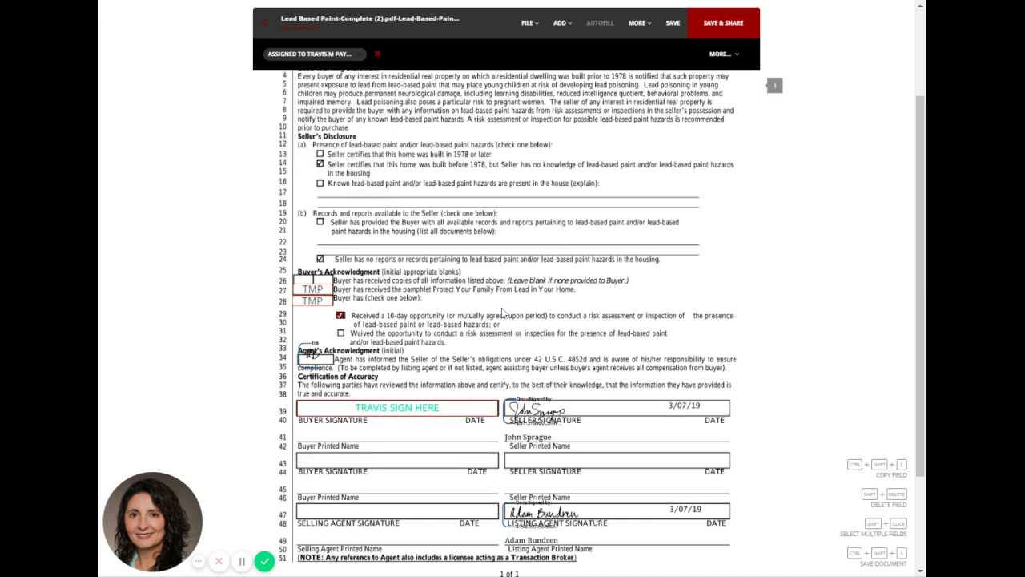
Add a text field on the first Buyer Printed Name line (line 41), widen it, and enter the buyer's full name.
scroll(503, 311, "down", 1)
left_click(560, 23)
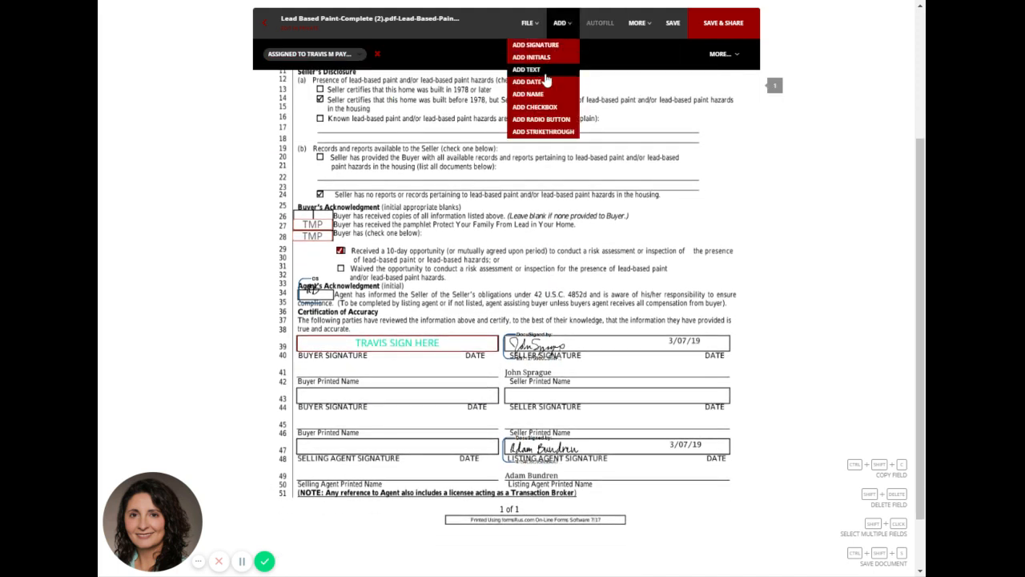
left_click(545, 71)
left_click(324, 370)
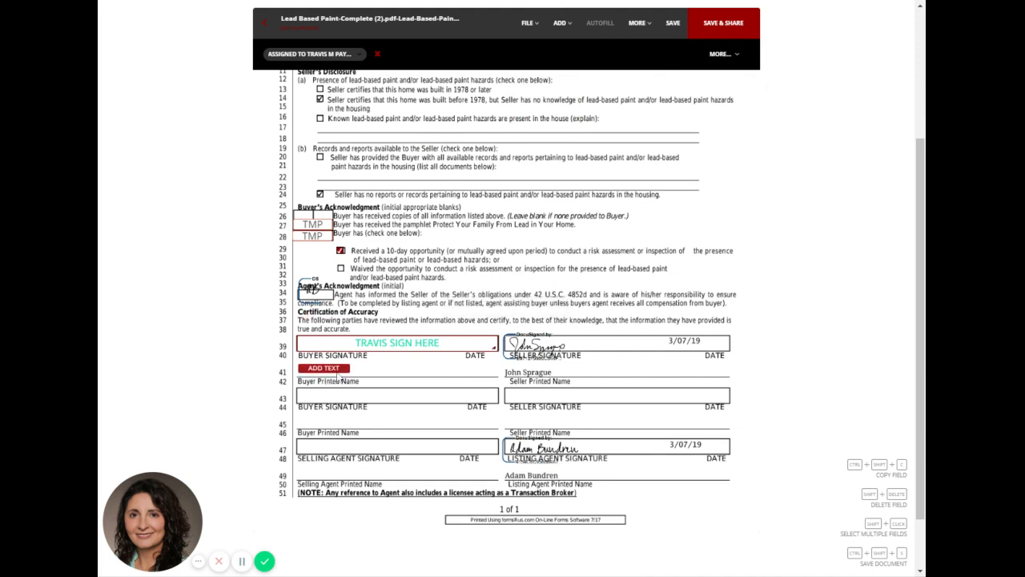
left_click_drag(348, 369, 417, 371)
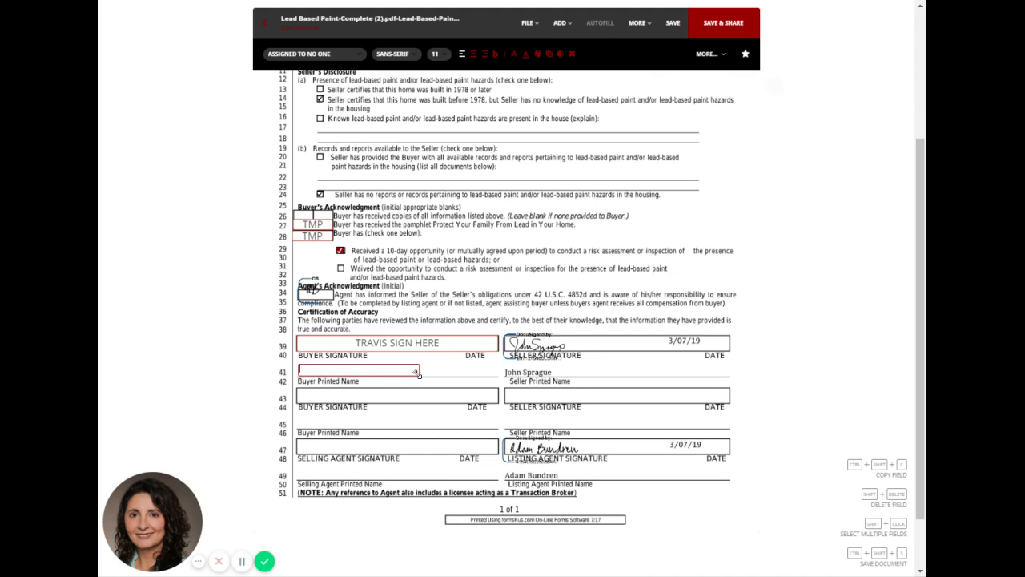
left_click(309, 57)
left_click(453, 386)
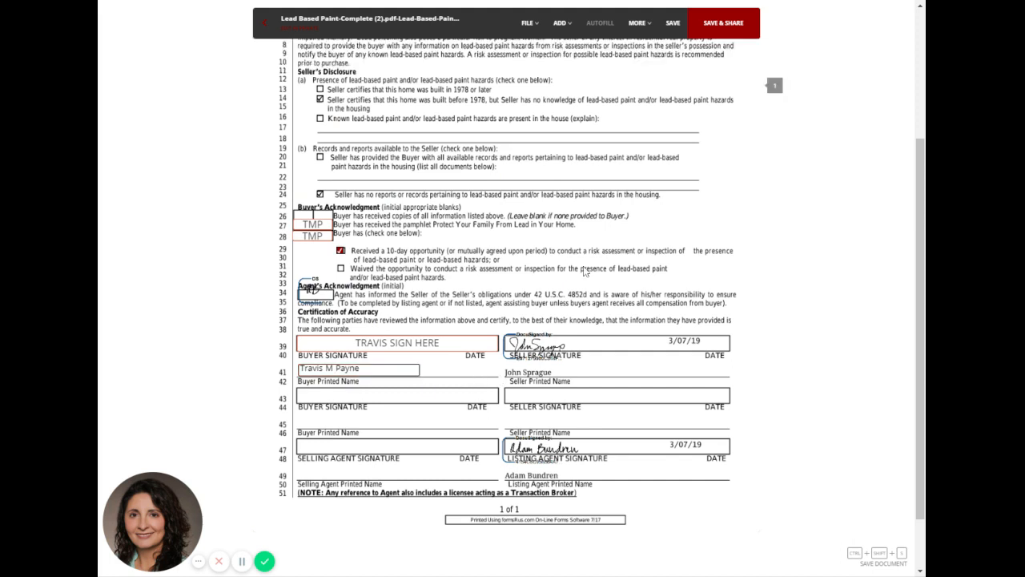
Add a signature field filling the Selling Agent Signature box on line 47 and sign it immediately as the selling agent.
left_click(560, 22)
left_click(569, 105)
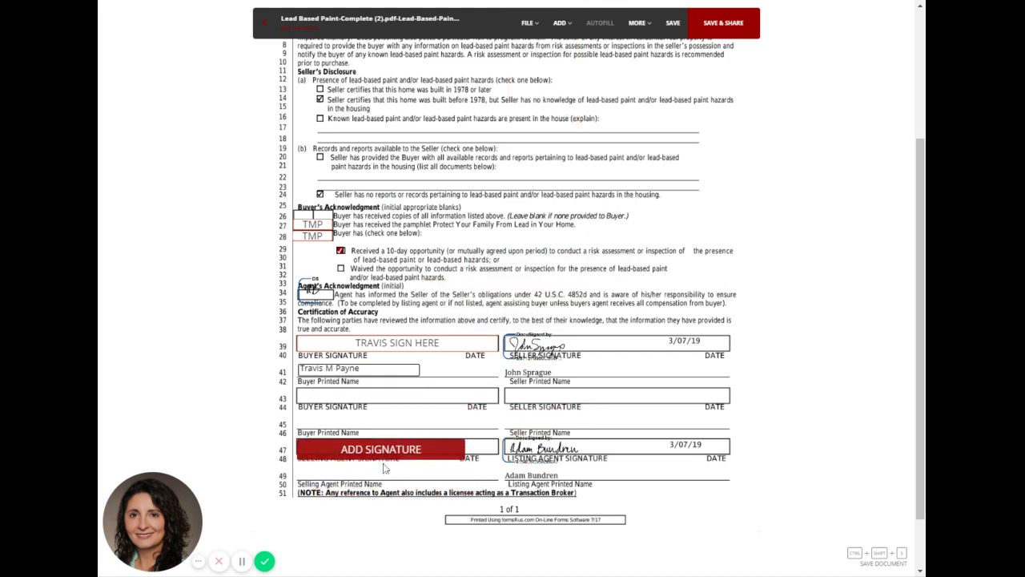
left_click(383, 469)
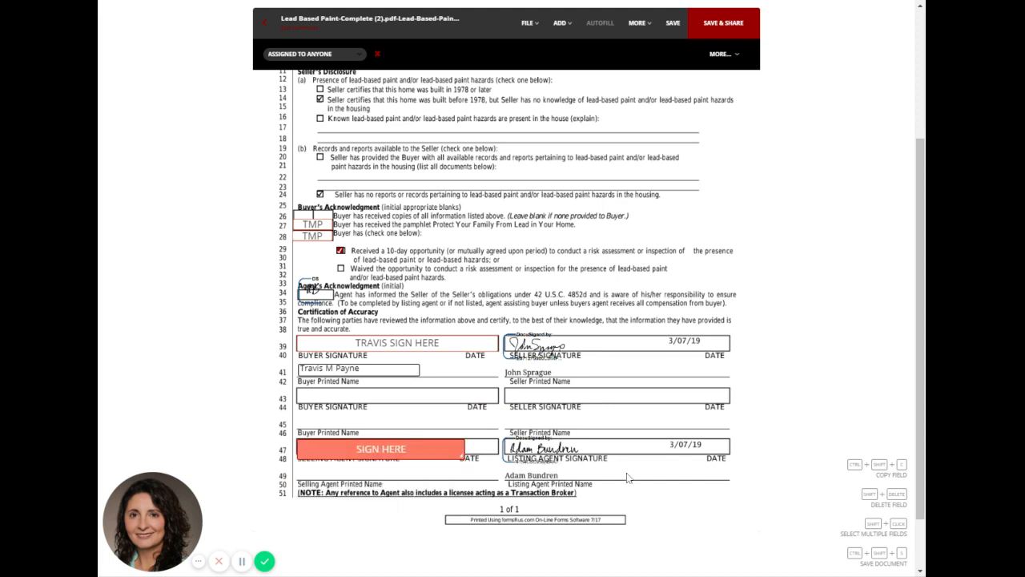
mouse_move(465, 458)
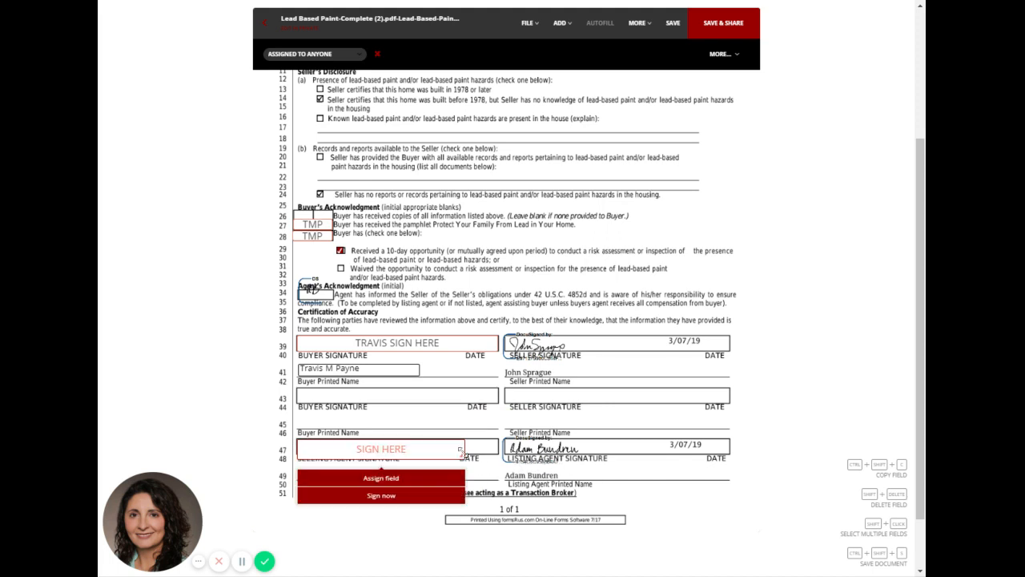
left_click_drag(461, 455, 495, 453)
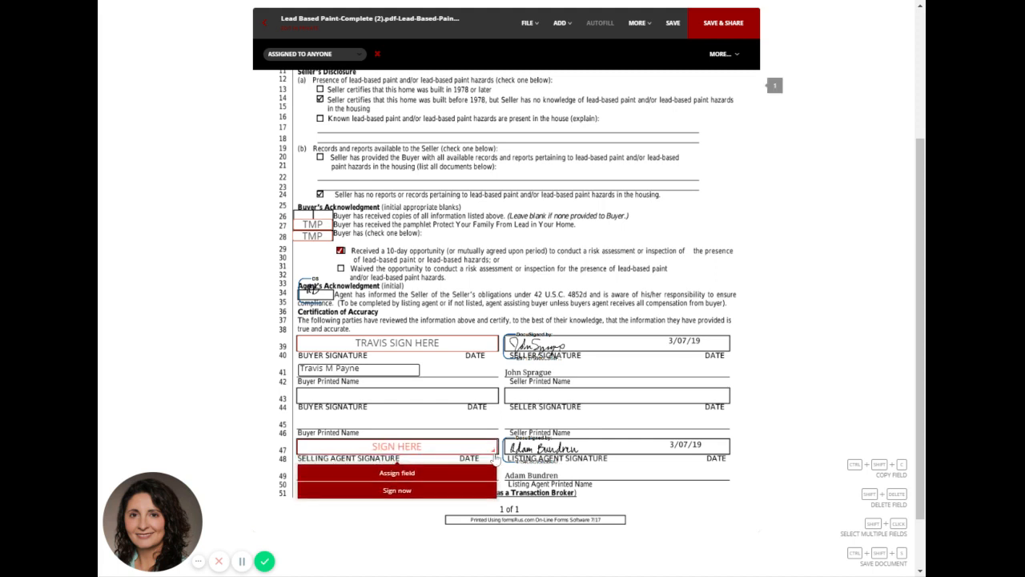
left_click(412, 492)
left_click(596, 376)
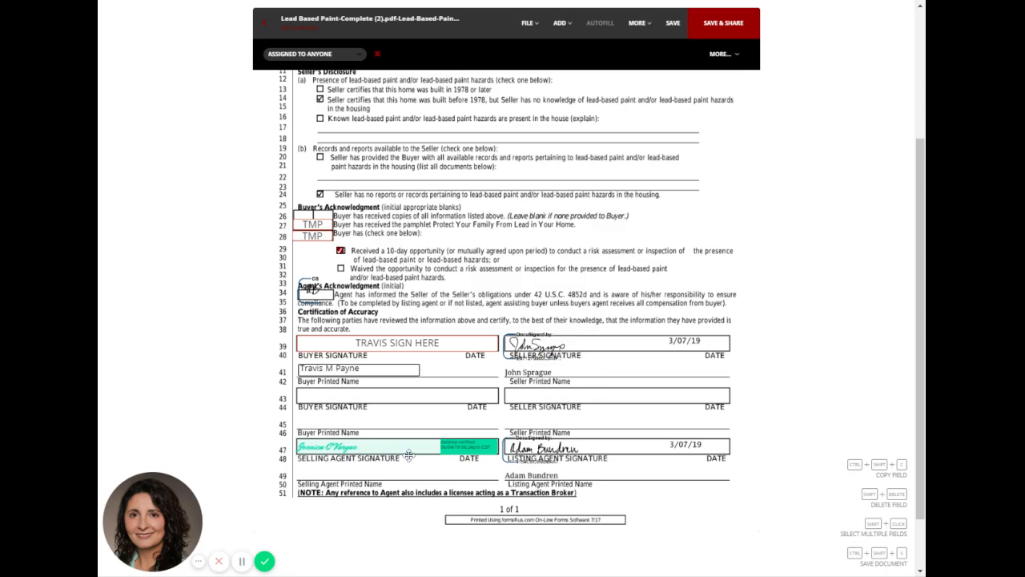
Add a widened text field on the Selling Agent Printed Name line (line 49) and enter the selling agent's name.
left_click(531, 22)
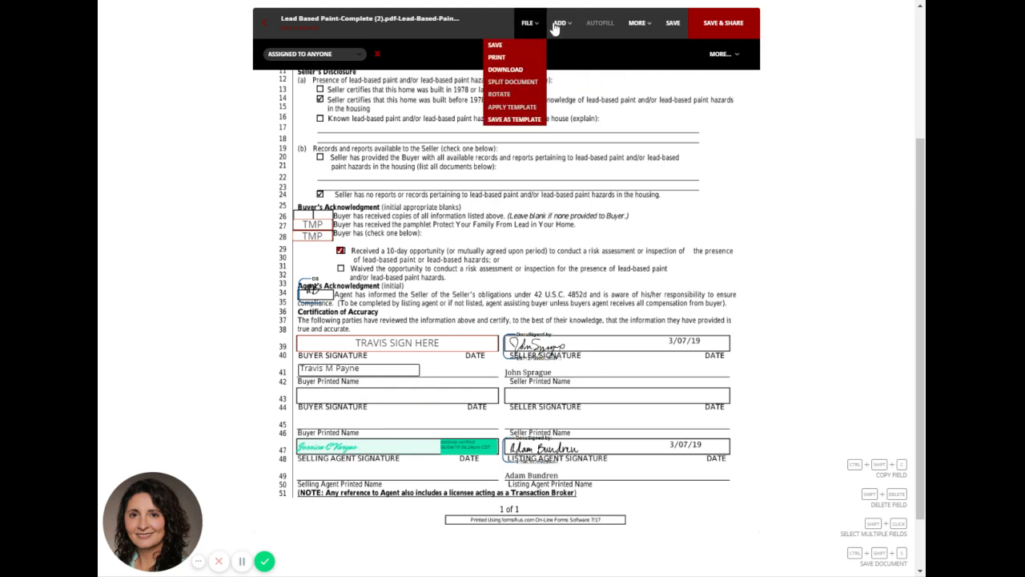
left_click(557, 24)
left_click(564, 72)
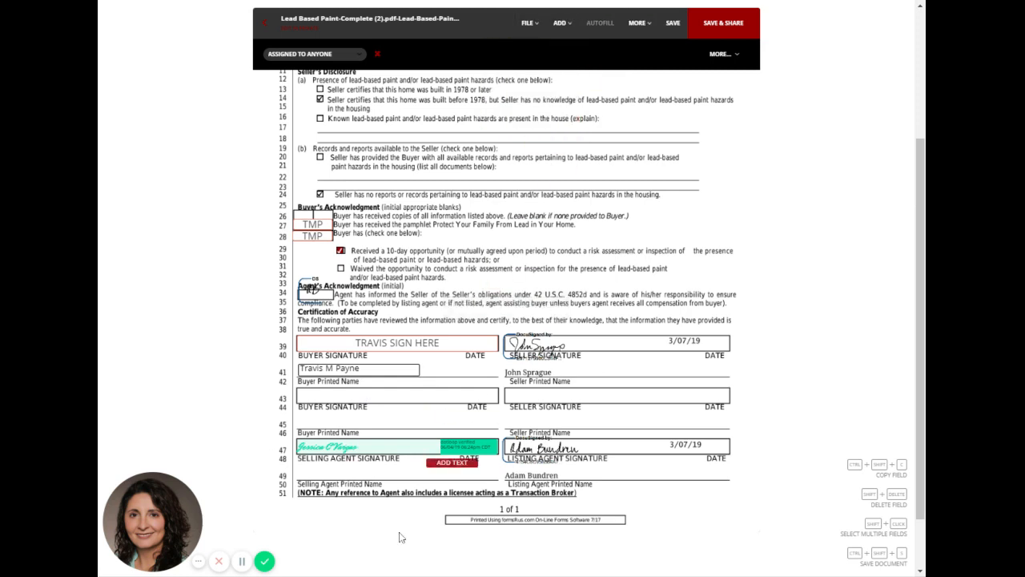
left_click(340, 482)
left_click_drag(370, 473, 414, 474)
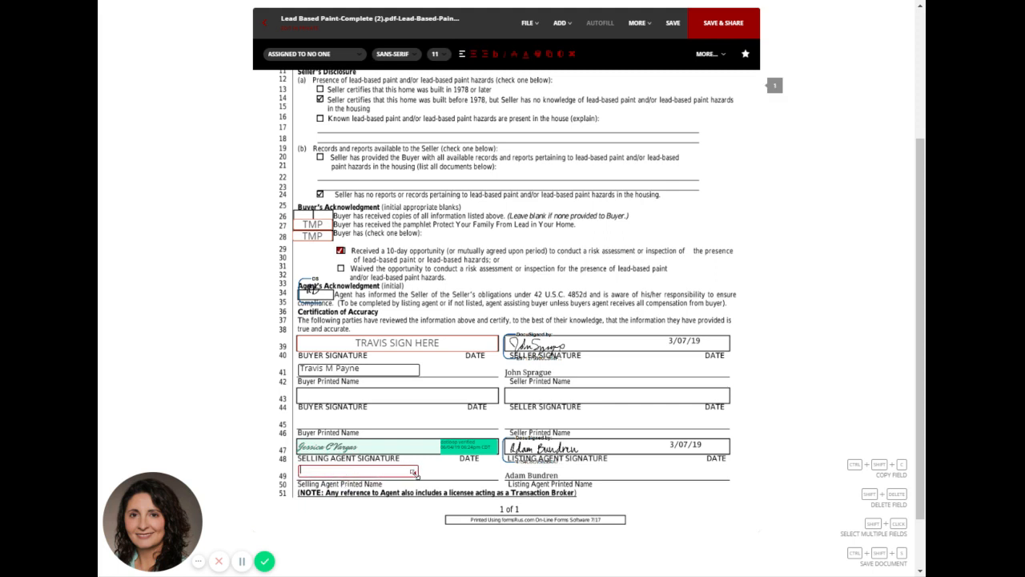
left_click(460, 484)
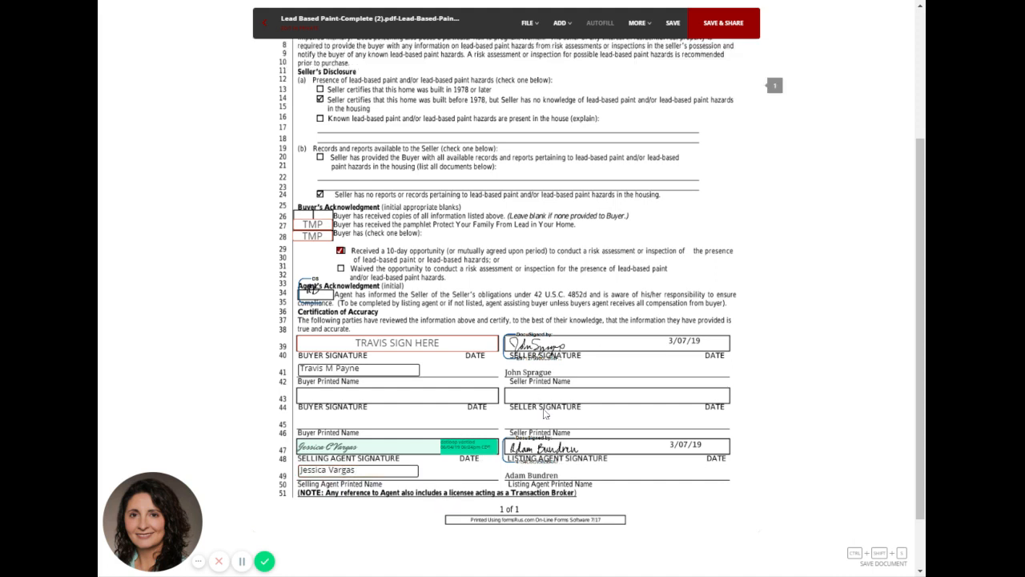
Save the lead-based paint disclosure, review its fields, and return to the transaction's document list.
left_click(673, 23)
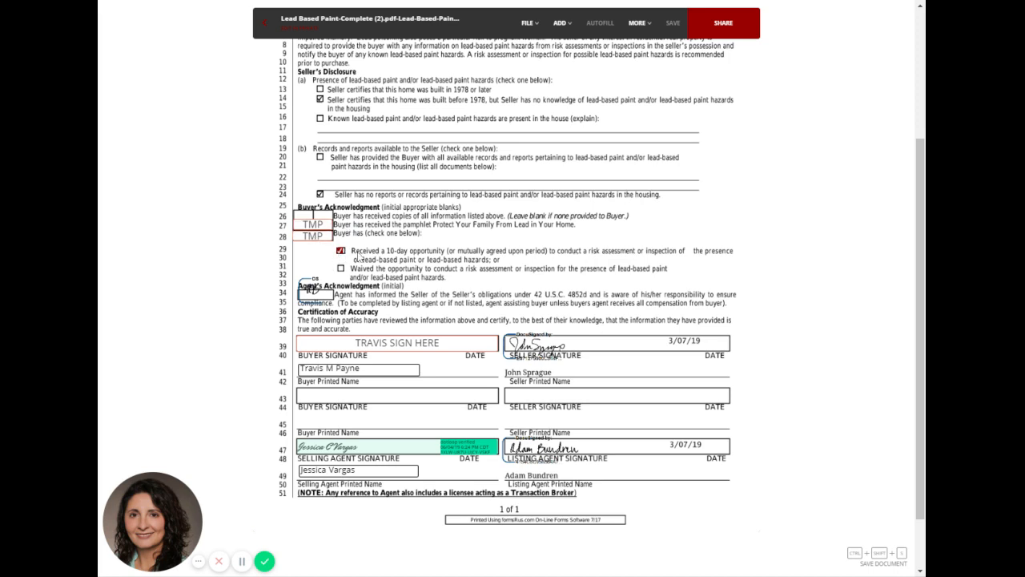
scroll(395, 257, "up", 3)
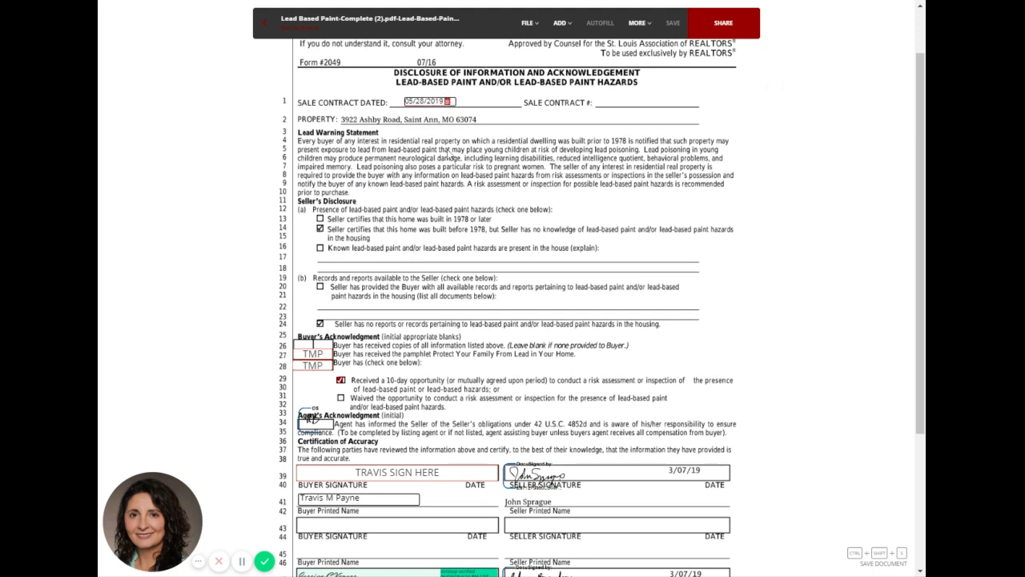
scroll(643, 321, "down", 5)
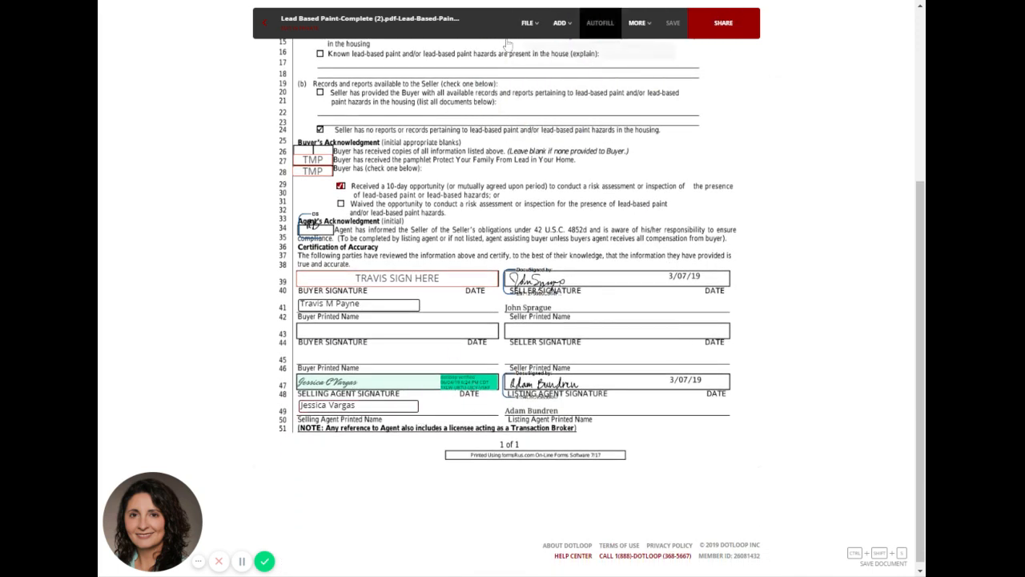
left_click(265, 24)
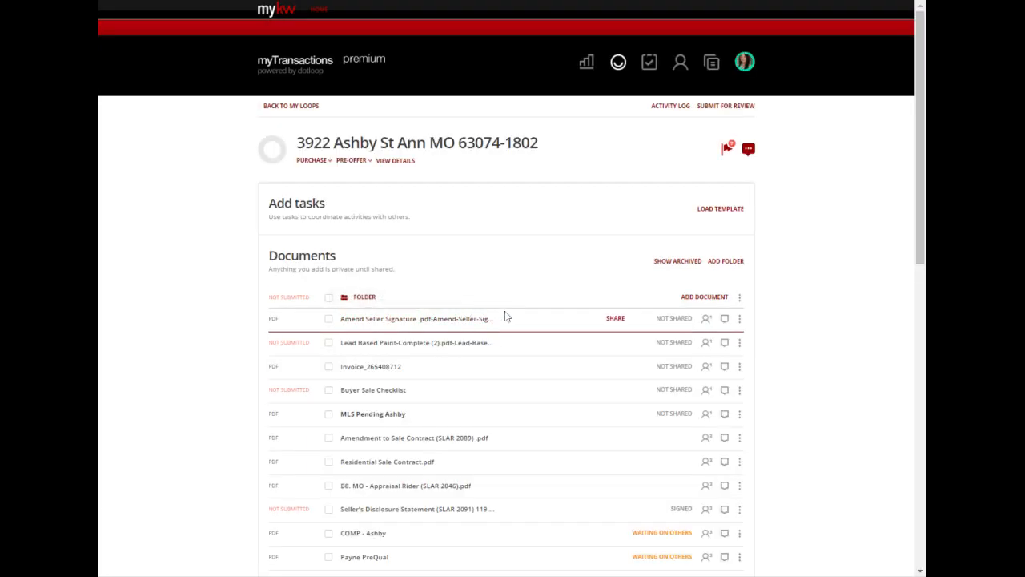
Rename the Lead Based Paint-Complete (2) document as "Lead Based Paint Disclosure".
scroll(508, 318, "down", 3)
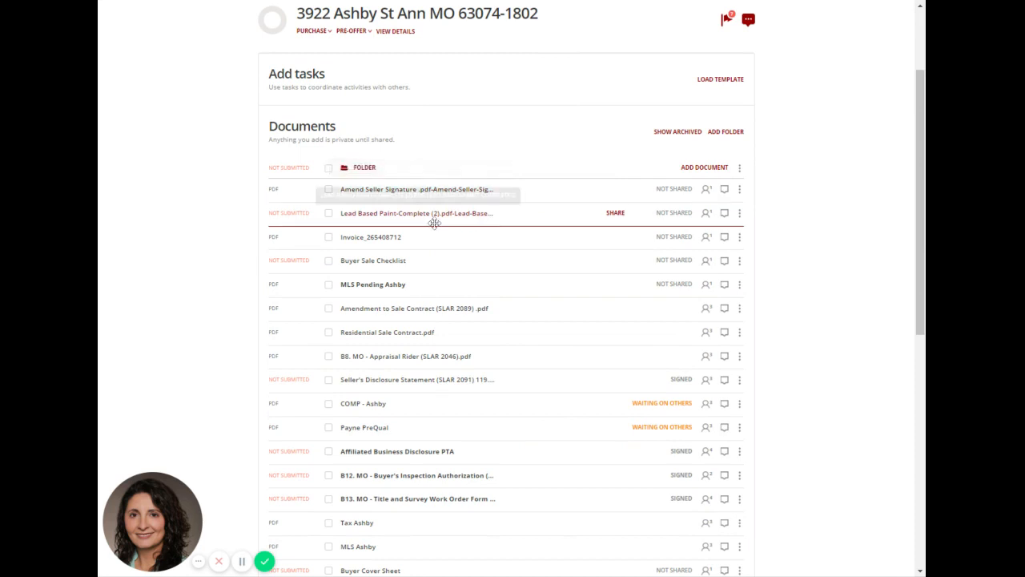
left_click(739, 213)
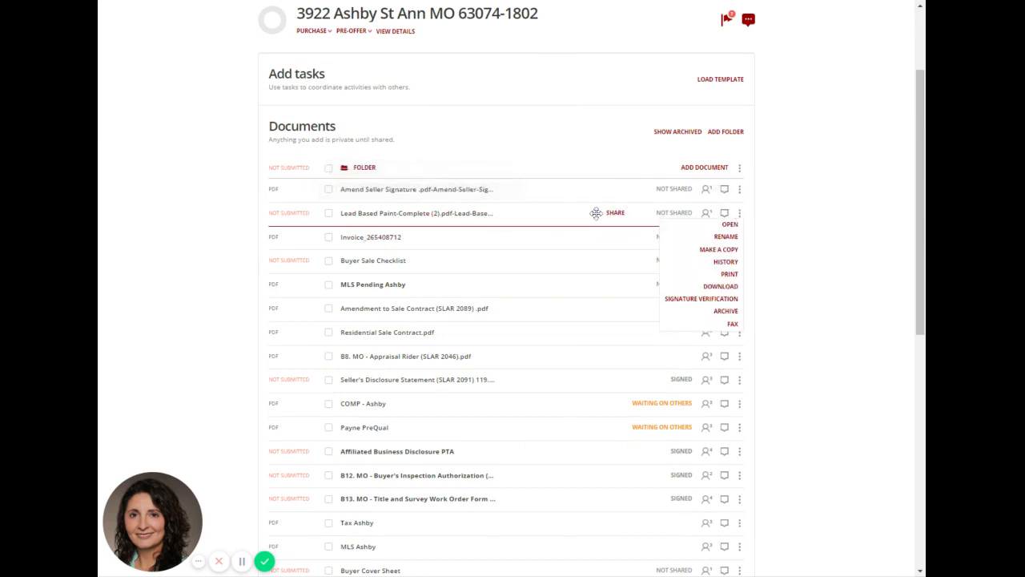
left_click(717, 235)
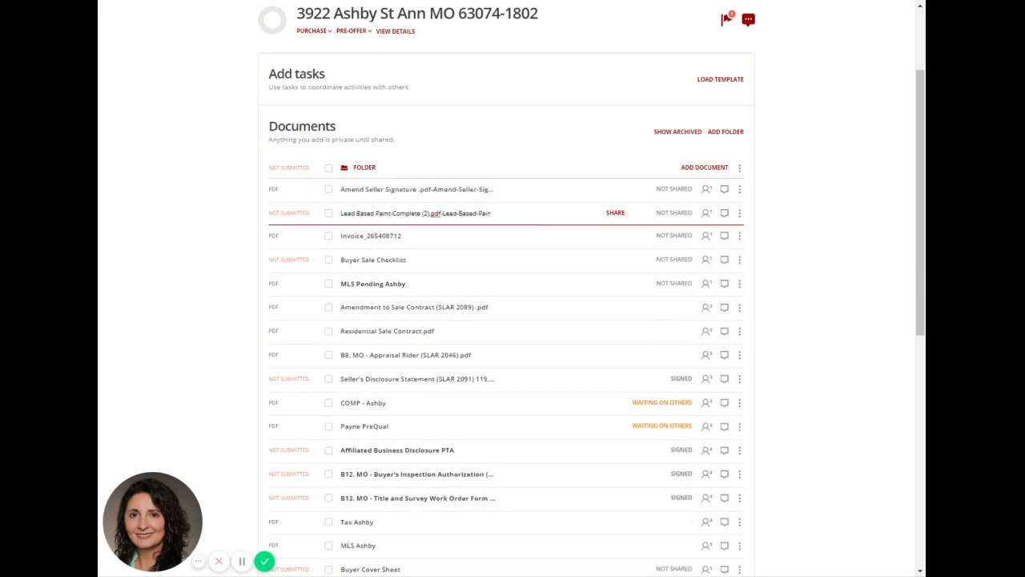
key("shift+End")
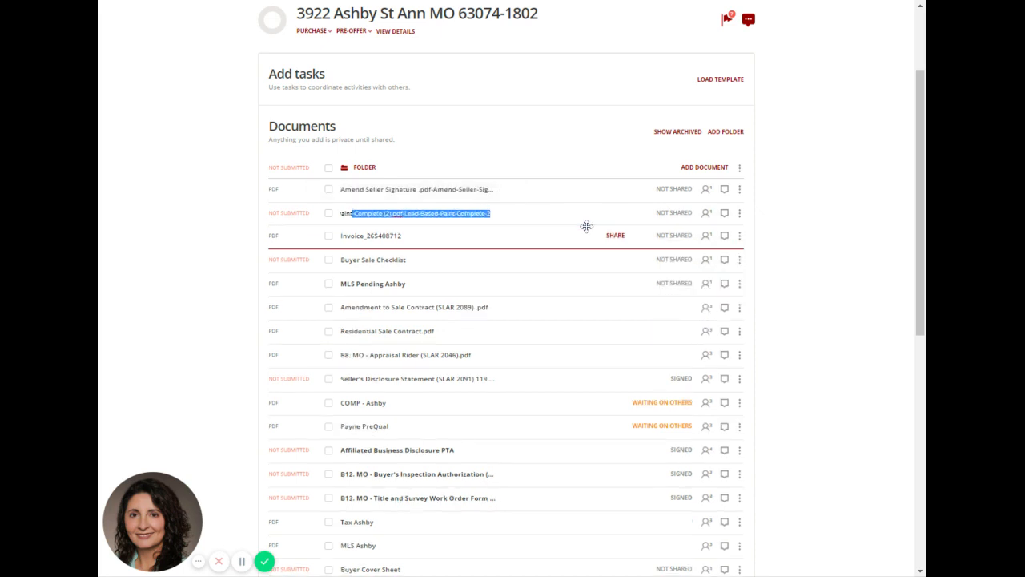
type("Disclosure")
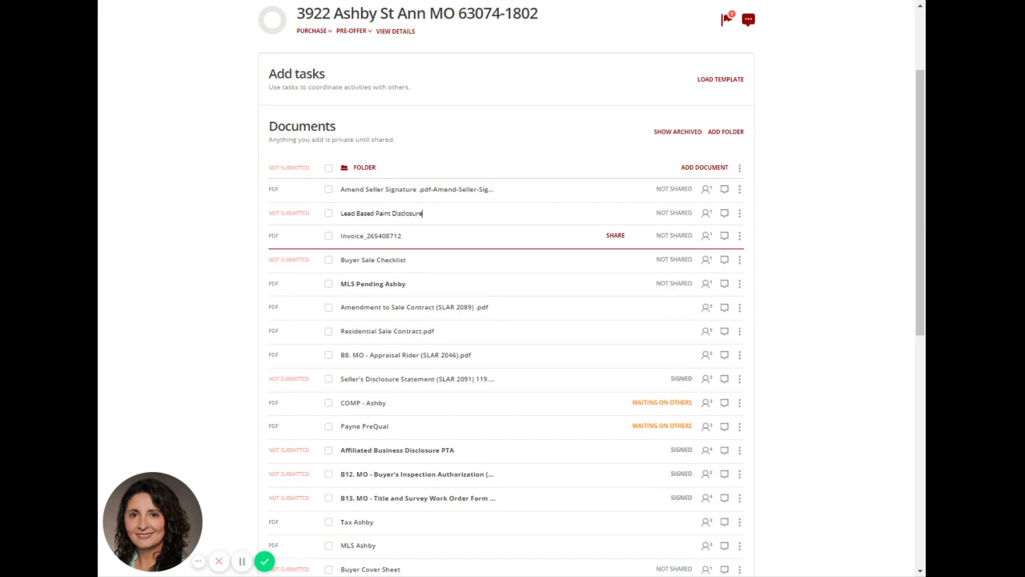
key("Return")
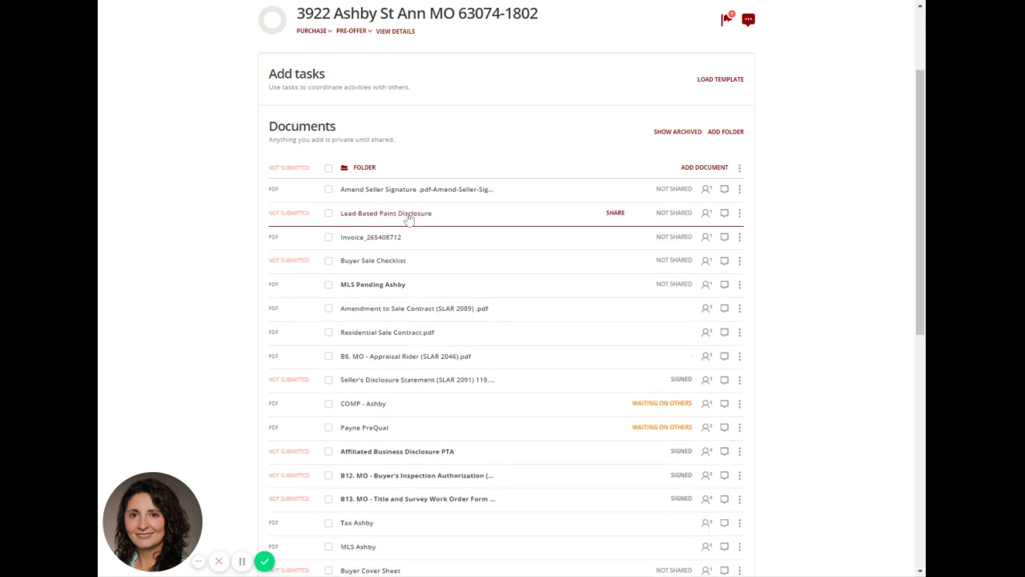
Rename the Amend Seller Signature document as "Amendment to Correct Seller Signature Location".
left_click(739, 189)
left_click(726, 213)
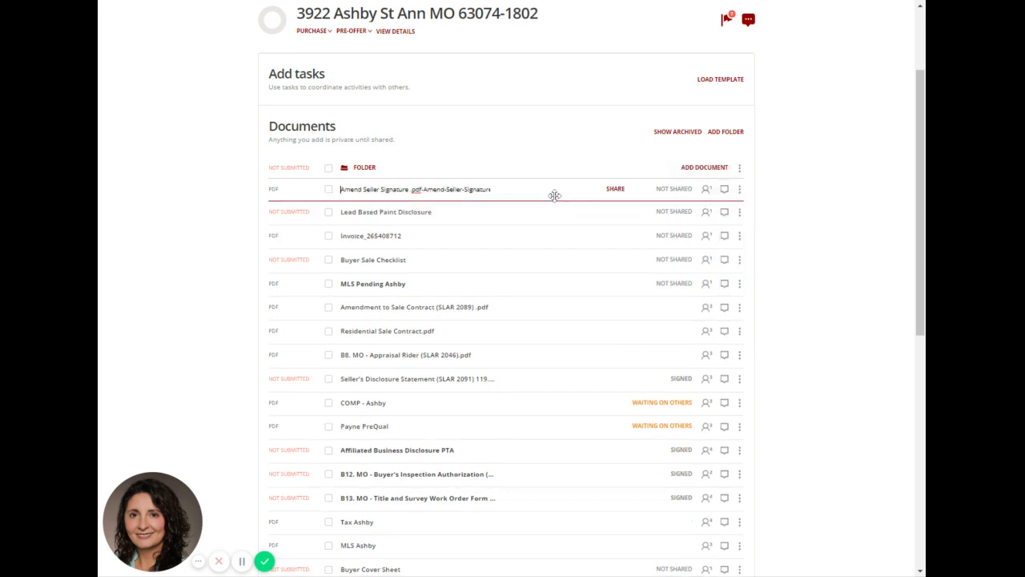
key("BackSpace")
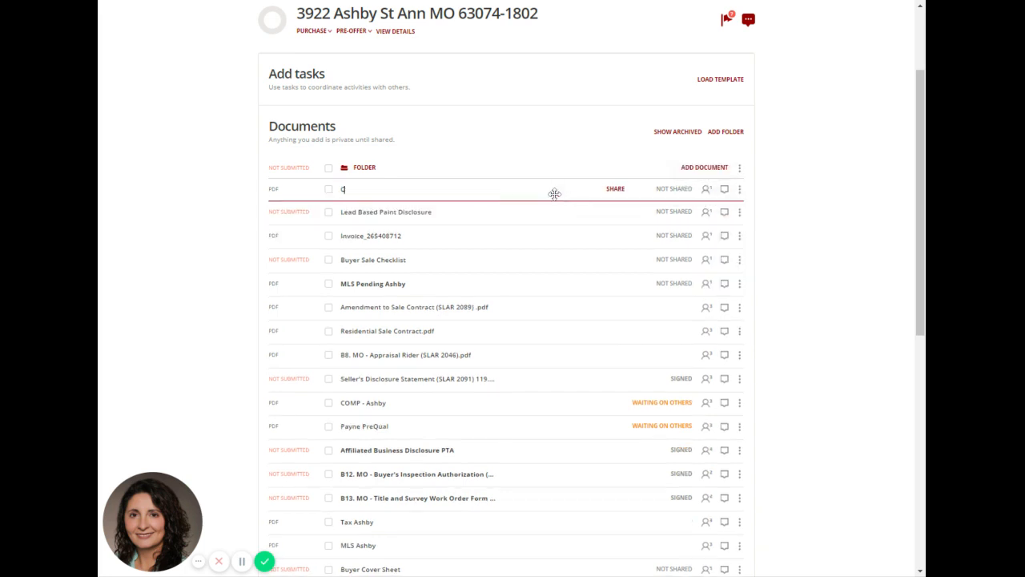
type("Amendment to Correct Seller S")
type("ignature Location")
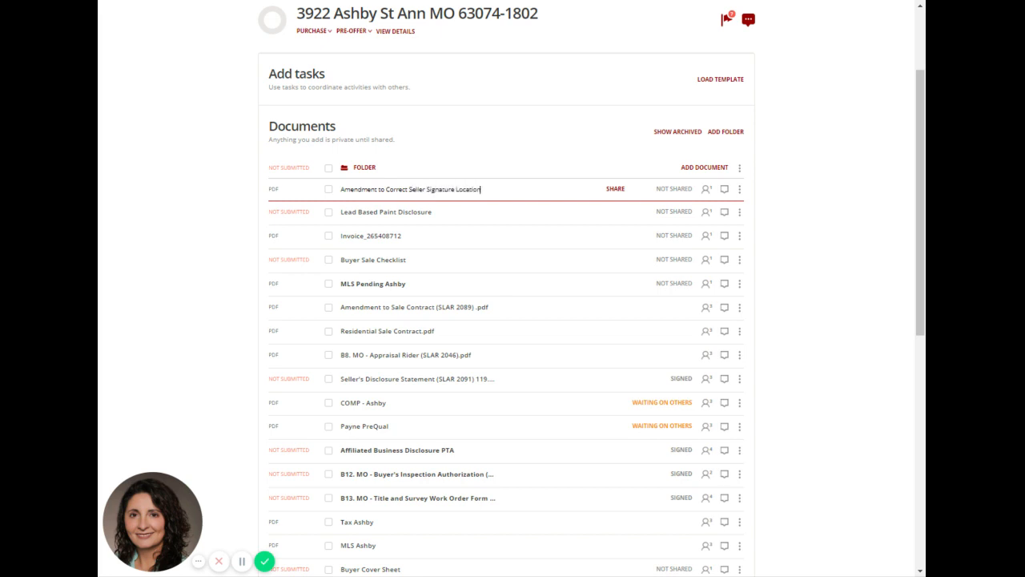
key("Return")
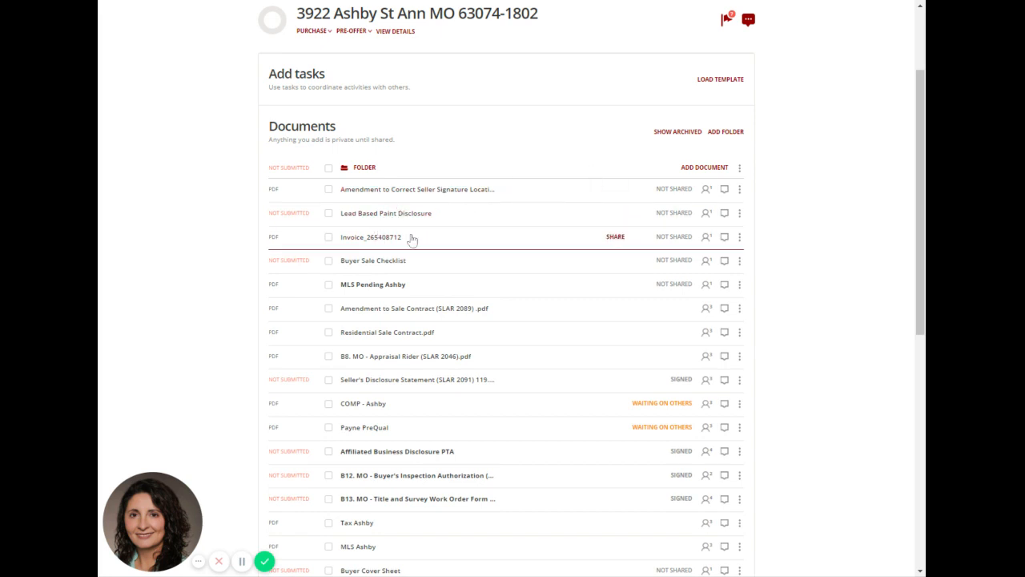
Rename the invoice document by putting "HSA Warranty" in front of its existing name.
left_click(739, 236)
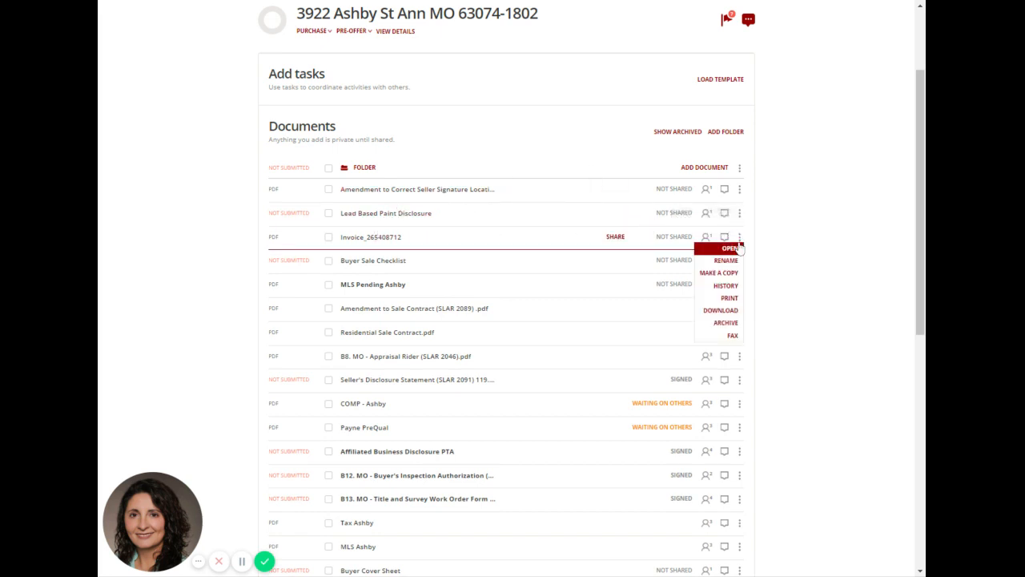
type("HSA Wa")
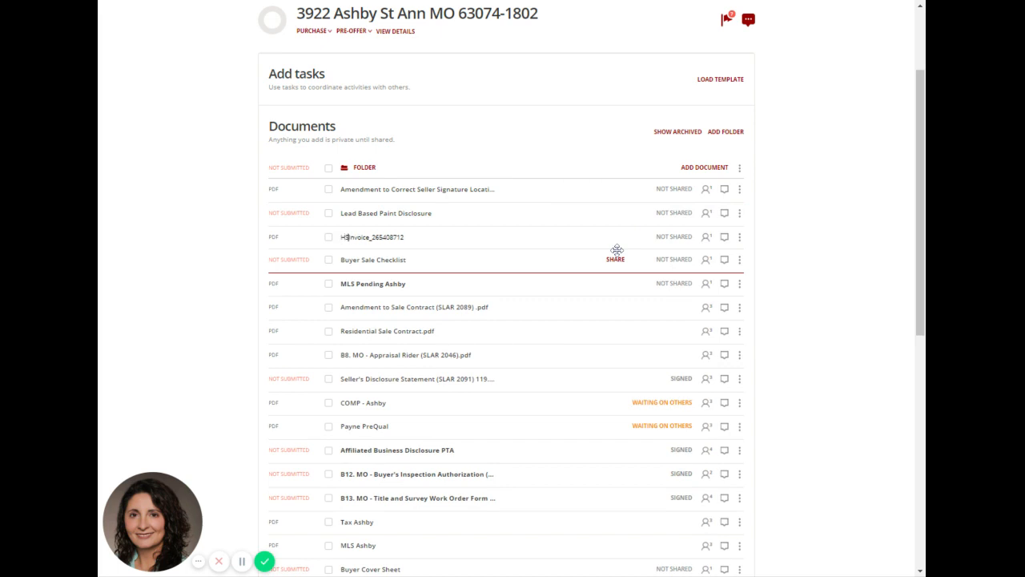
type("rranty")
key("Return")
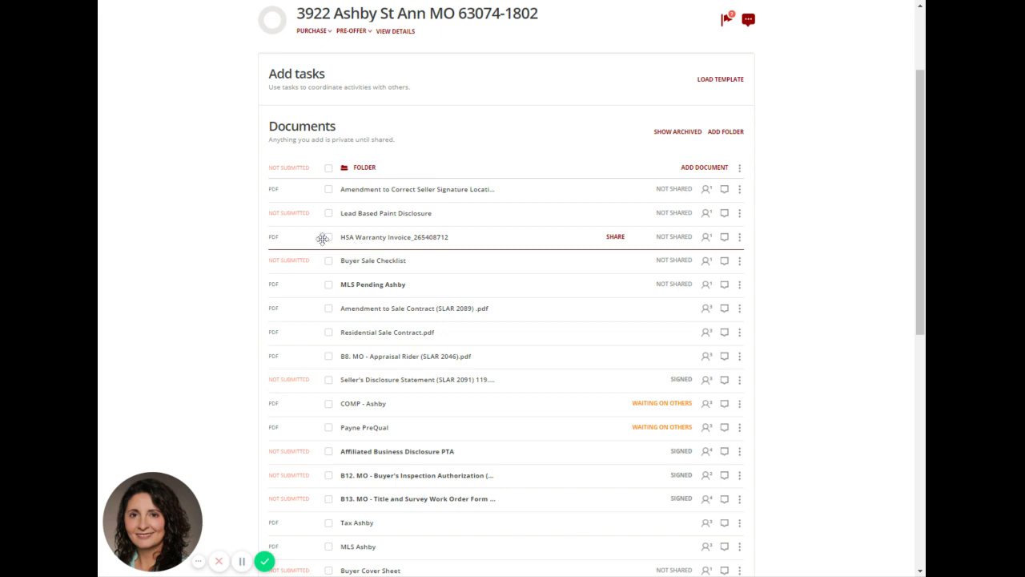
Open the Amendment to Correct Seller Signature Location document and add a signature field in the first buyer signature box.
left_click(364, 190)
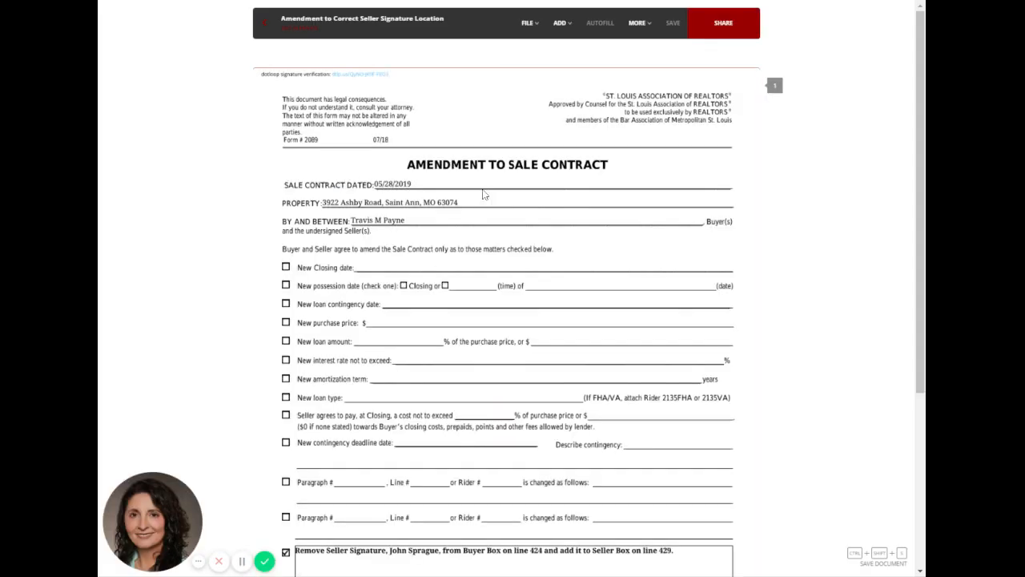
scroll(641, 216, "down", 1)
scroll(651, 221, "down", 3)
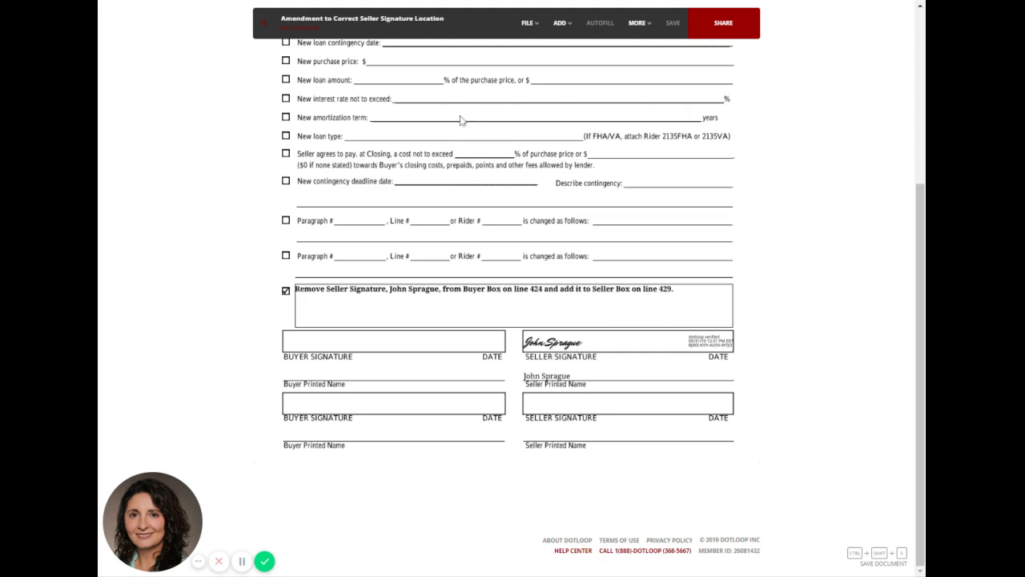
left_click(562, 23)
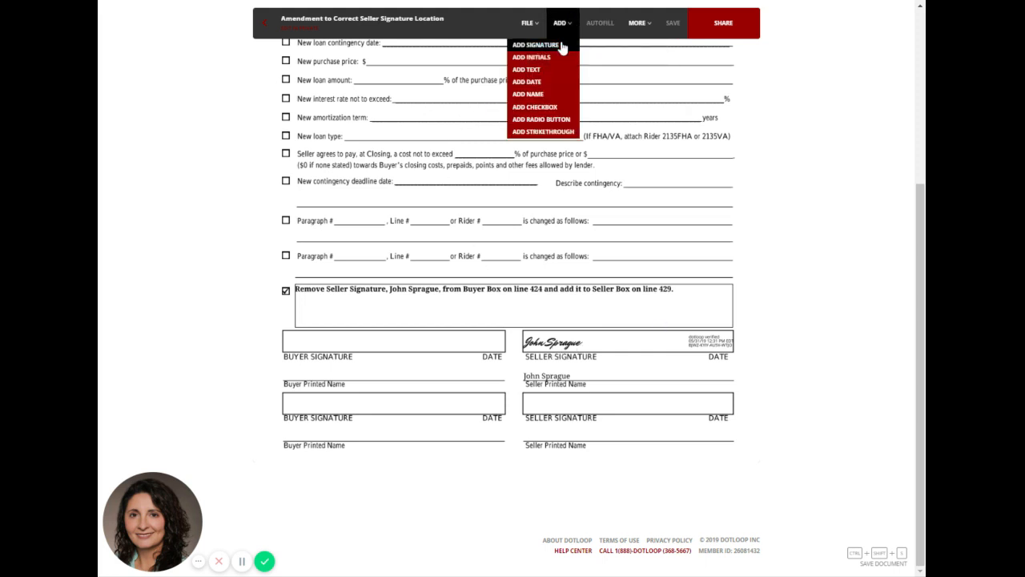
left_click(563, 46)
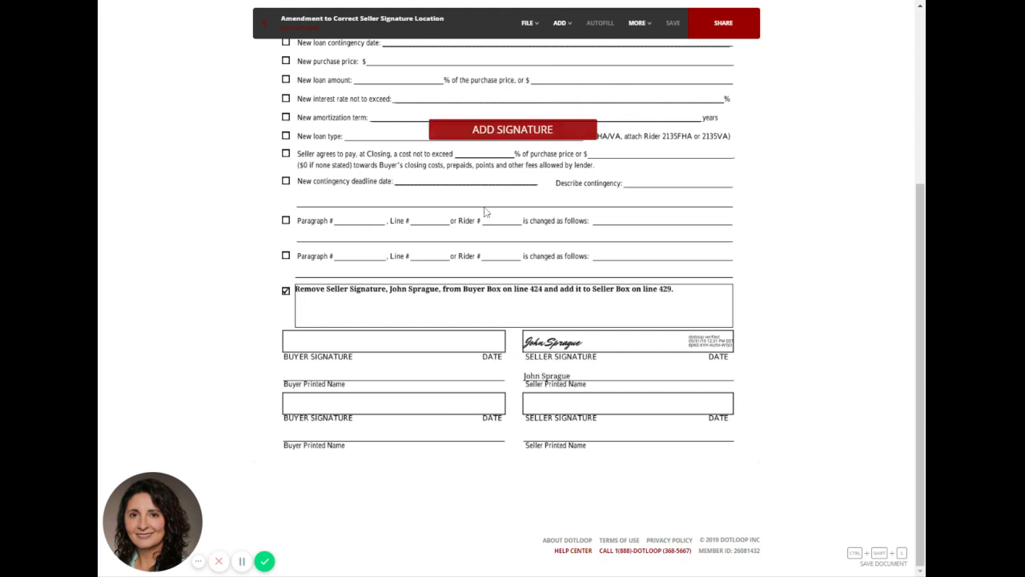
left_click(572, 27)
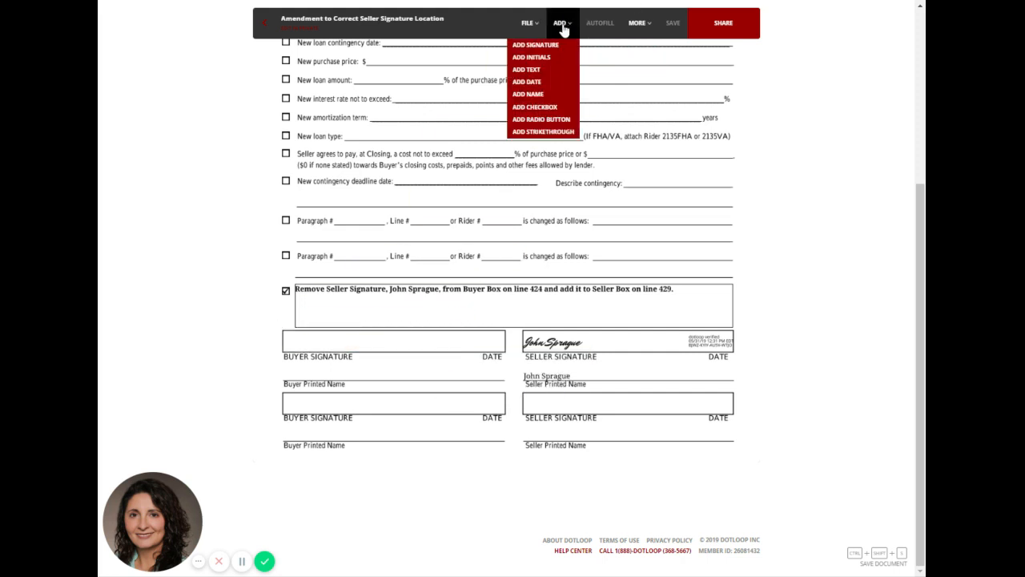
left_click(550, 45)
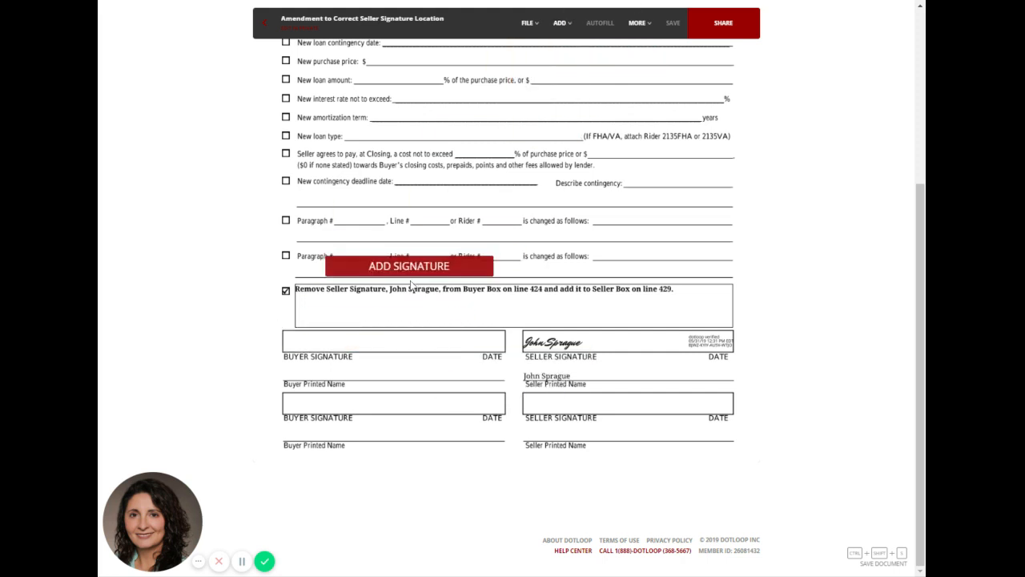
left_click(368, 360)
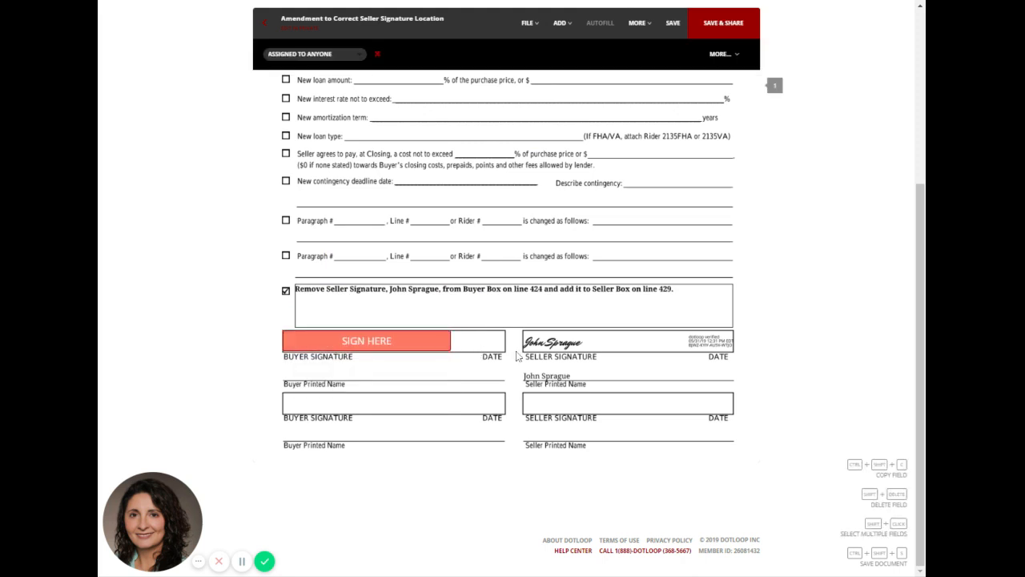
Widen the new signature field to fill the first buyer signature box and assign it to the buyer.
left_click(448, 350)
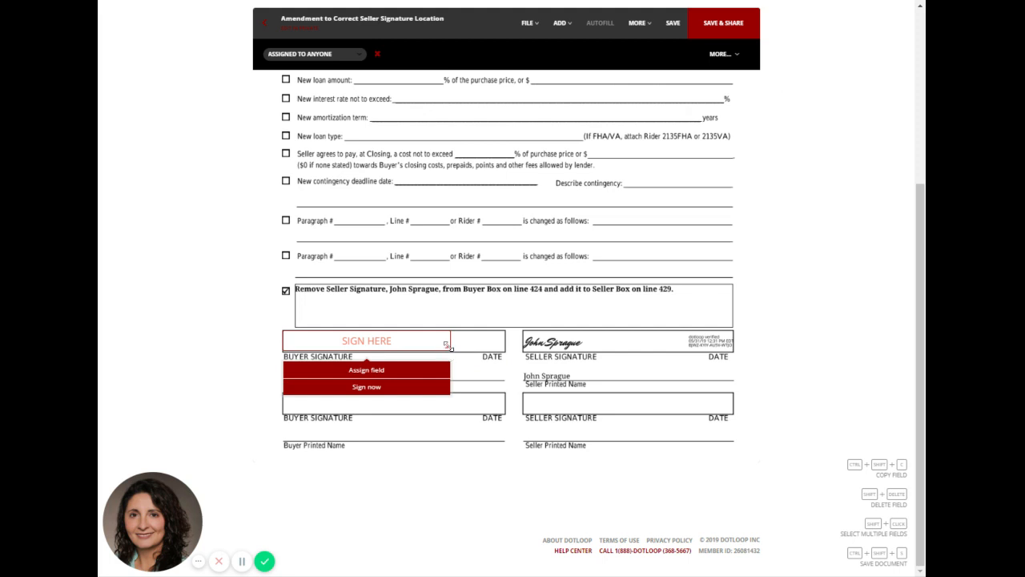
left_click_drag(448, 348, 505, 348)
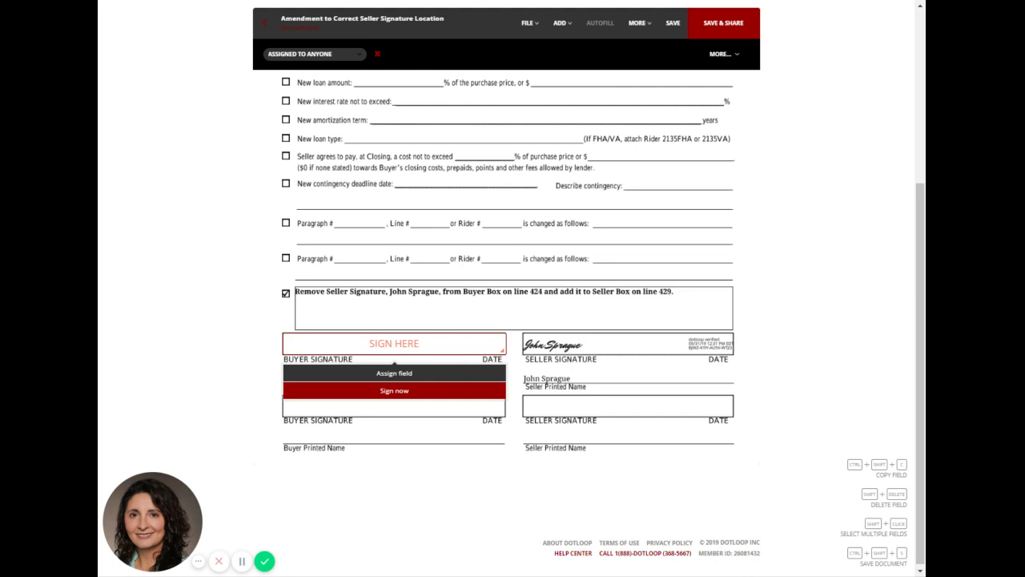
left_click(463, 376)
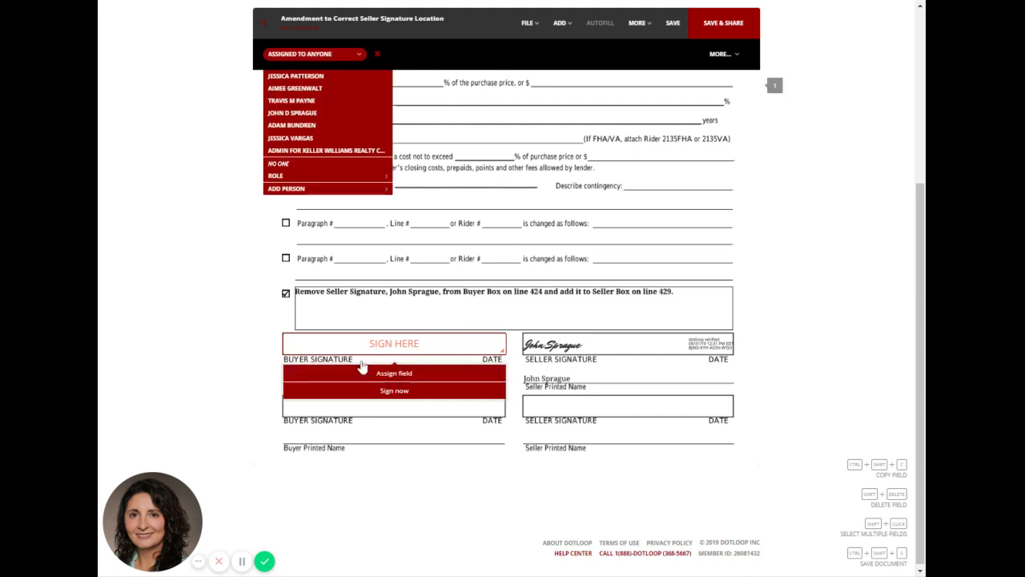
left_click(328, 101)
Add a widened text field with the buyer's full name on the first Buyer Printed Name line, and save and leave the amendment.
left_click(560, 22)
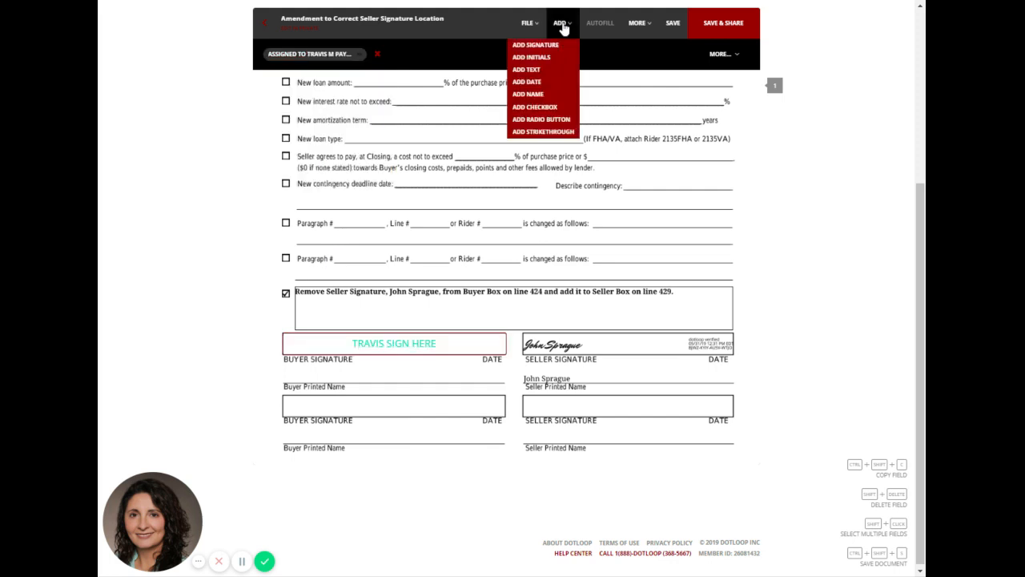
left_click(543, 69)
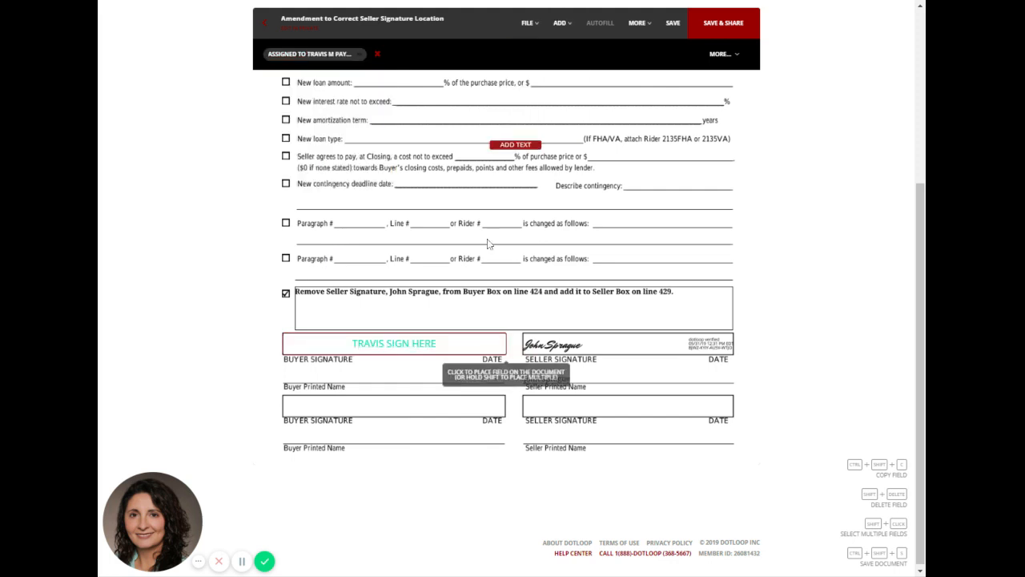
left_click(314, 384)
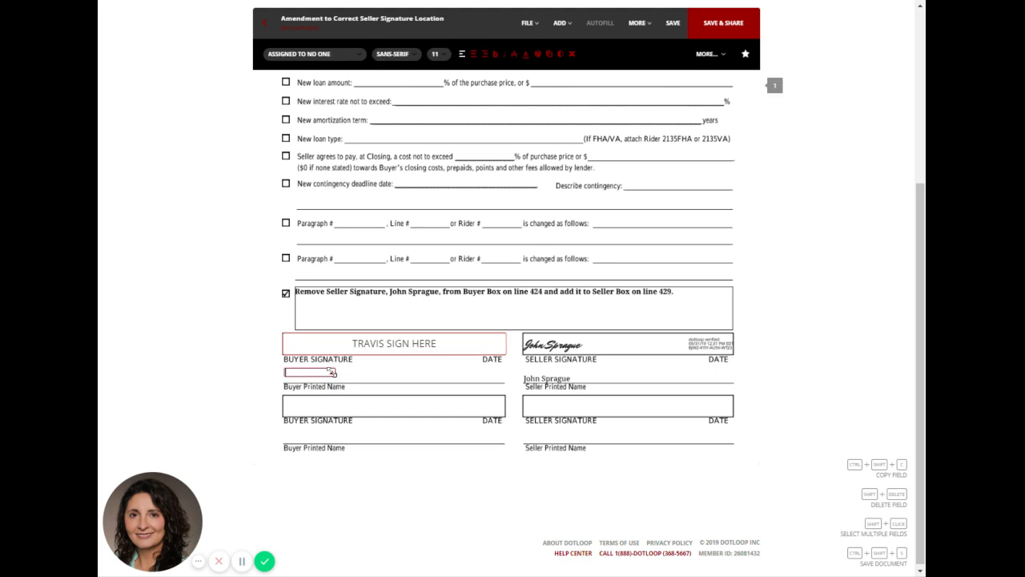
left_click_drag(335, 375, 423, 376)
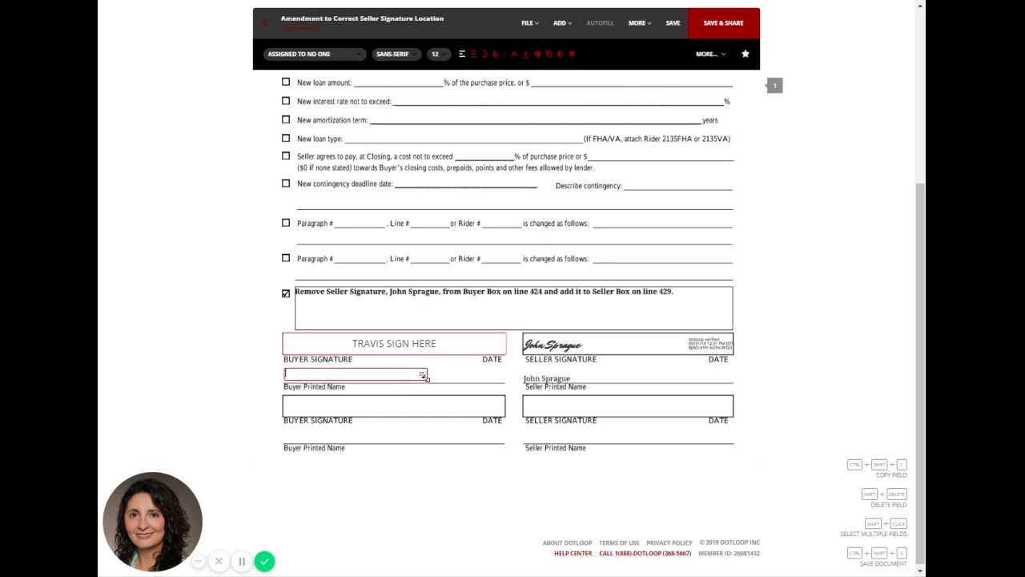
left_click(674, 24)
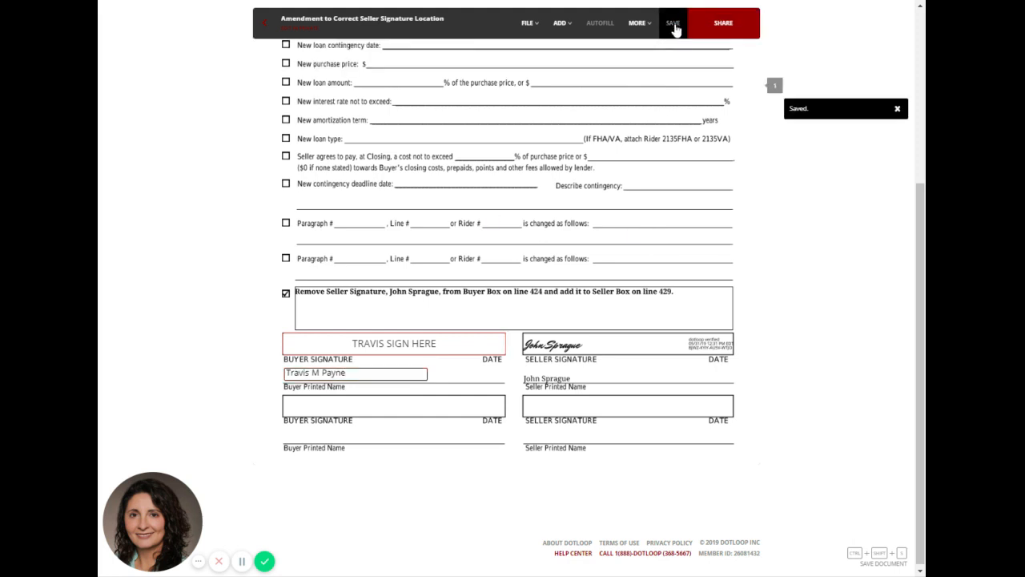
left_click(268, 26)
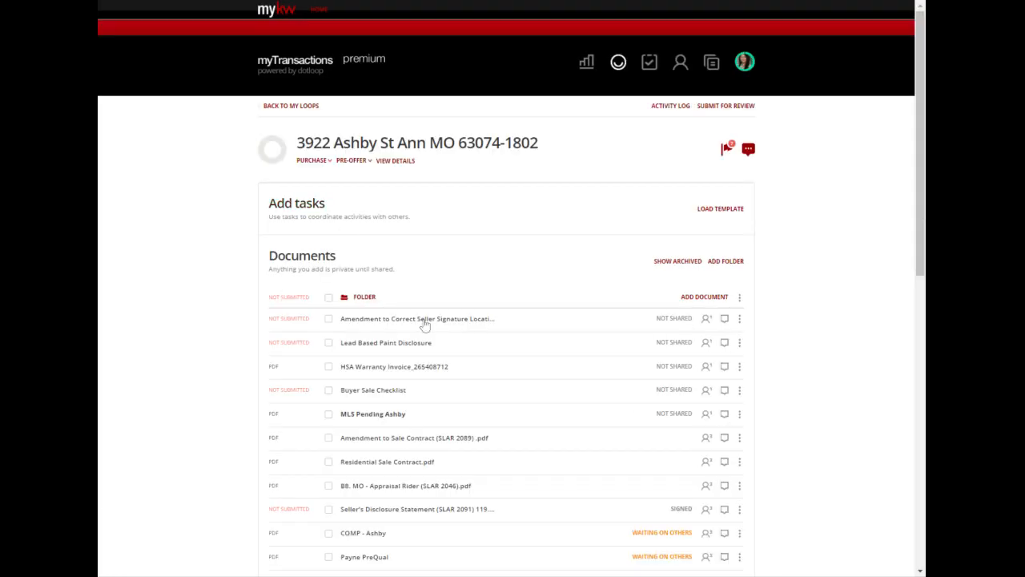
Select the Amendment to Correct Seller Signature Location and Lead Based Paint Disclosure documents and open their sharing options.
left_click(328, 320)
left_click(328, 346)
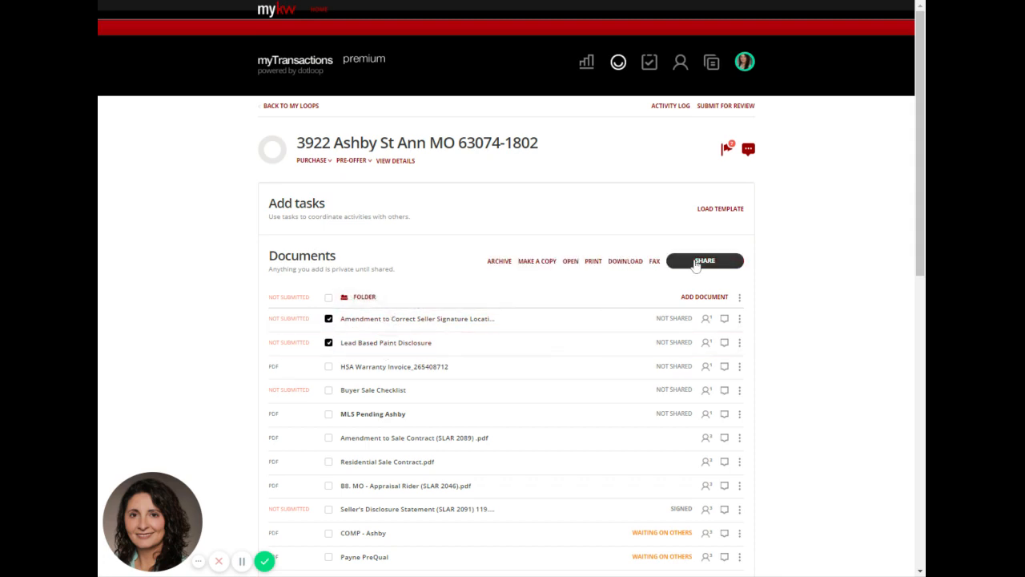
left_click(696, 263)
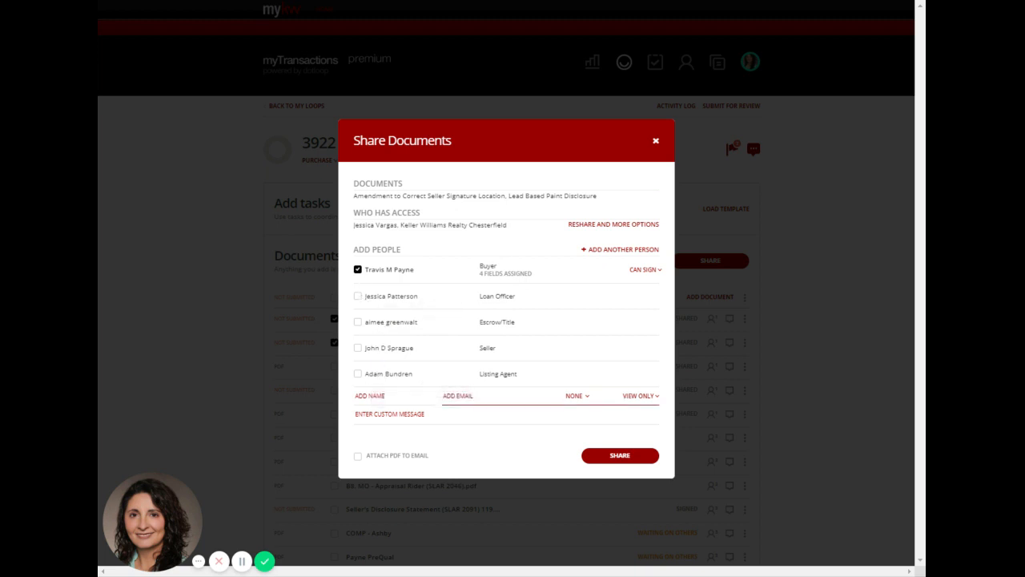
Write a custom message greeting the buyer by name: "We need your signature to make a correction to the contract because the seller signed in the wrong box".
left_click(393, 413)
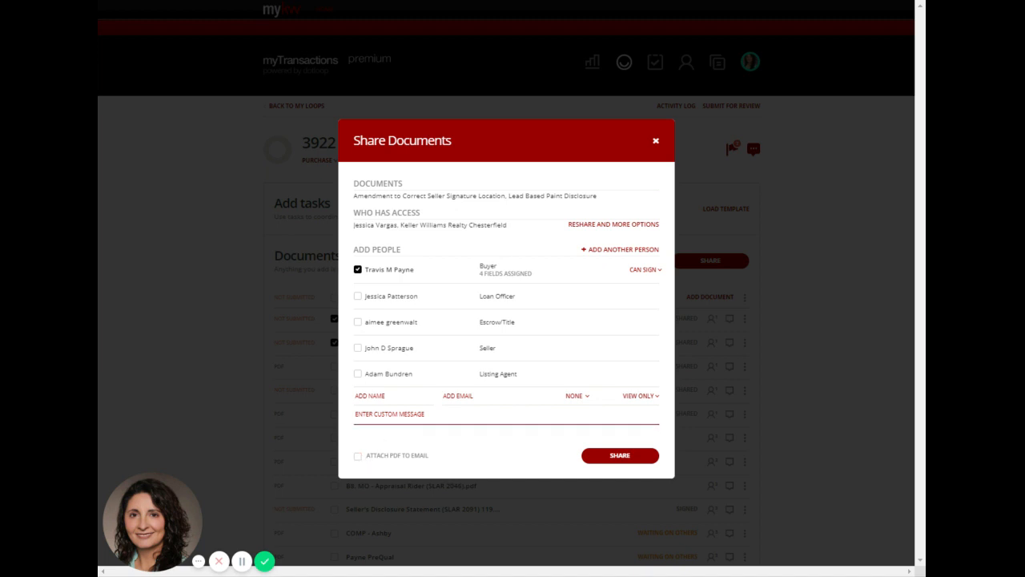
left_click(389, 414)
type("Travis,")
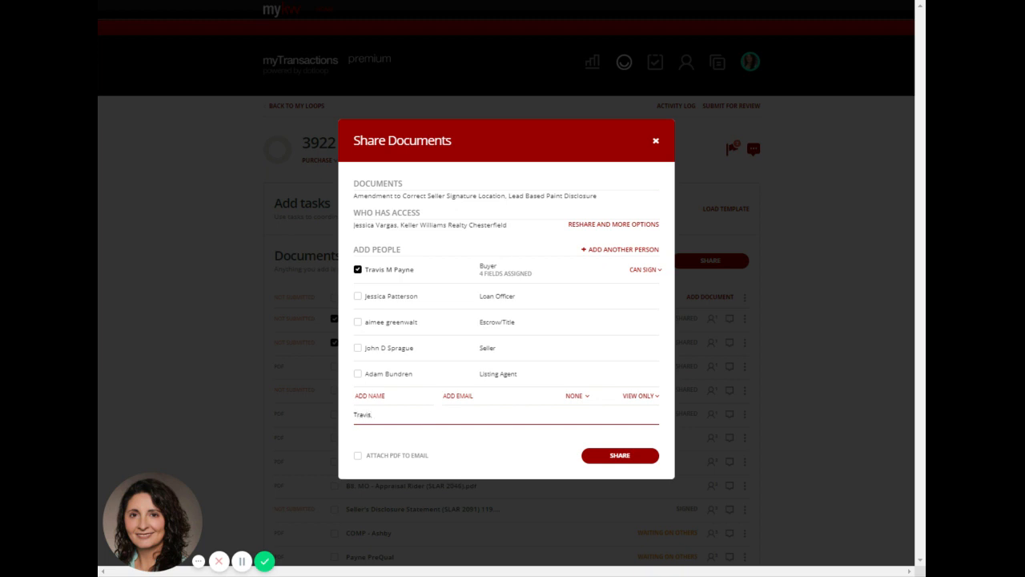
type(" We need your signature to make a correction to the cont")
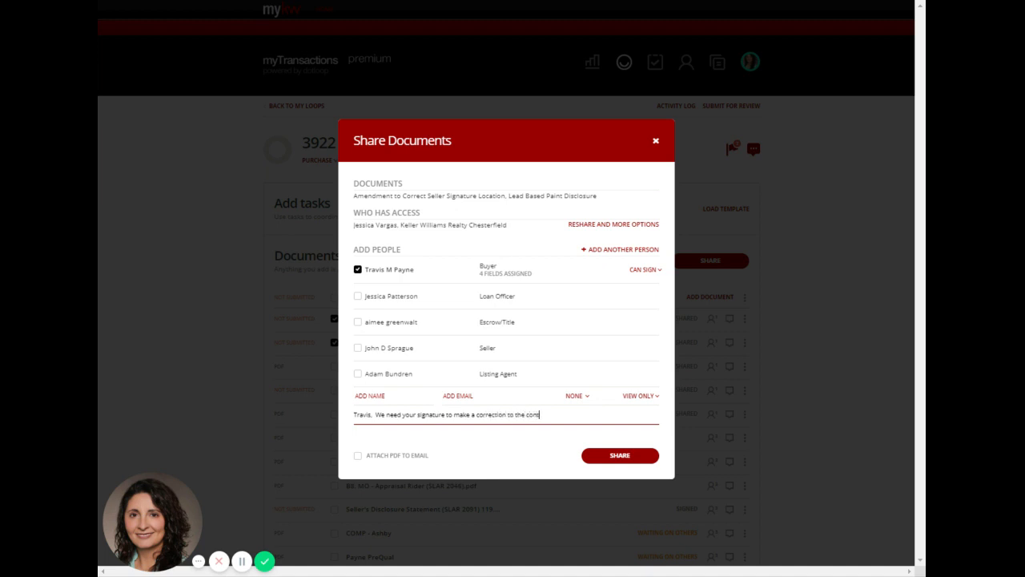
type("ract because the seller signed in the wrong box.  Also the l")
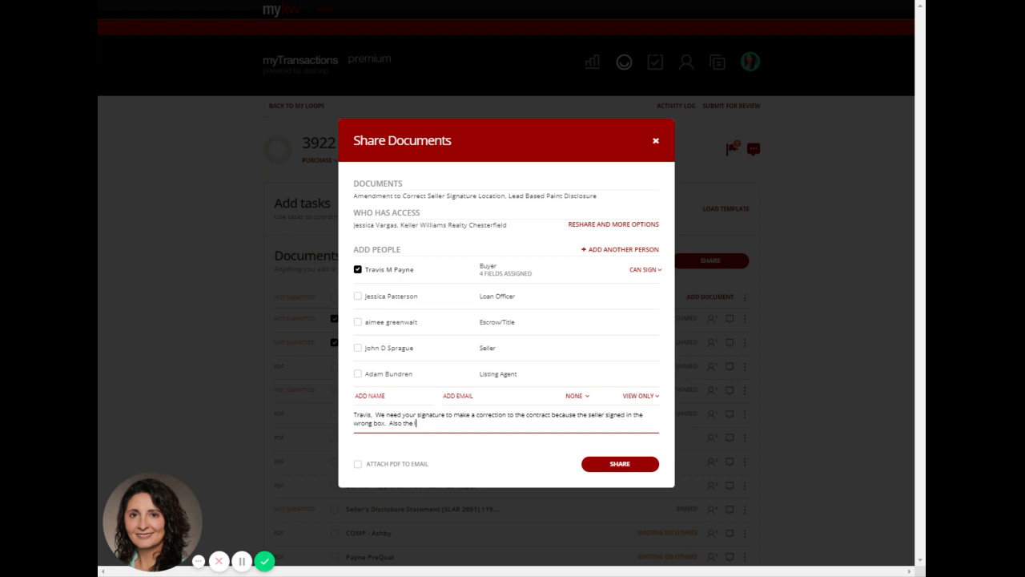
Continue the message with "Also the lead based paint disclosure showing no prior knowledge of lead based paint. Thank you!".
type("based paint disclosure showing not")
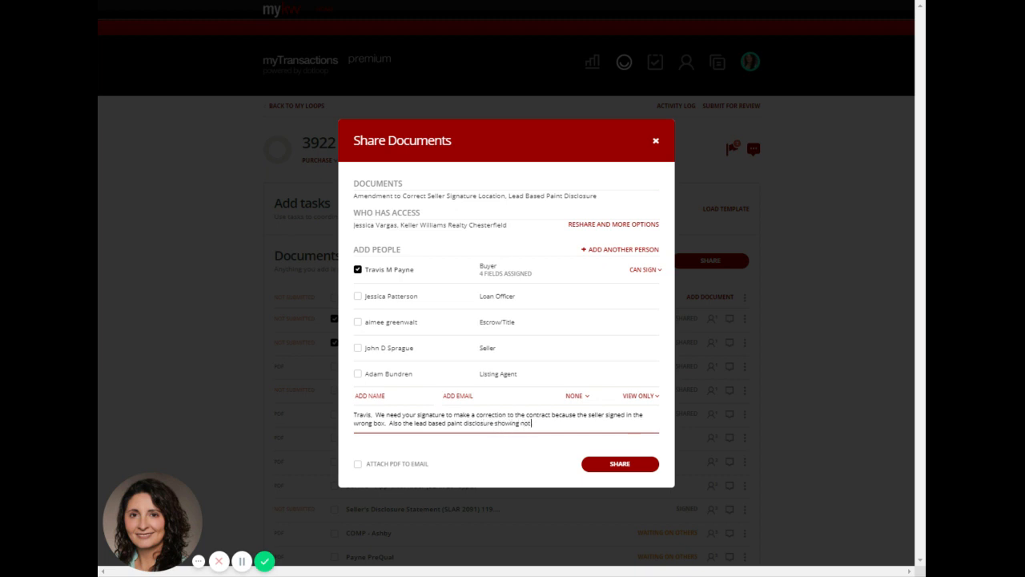
type(" prior knowledge of lead based paint.  Thank you")
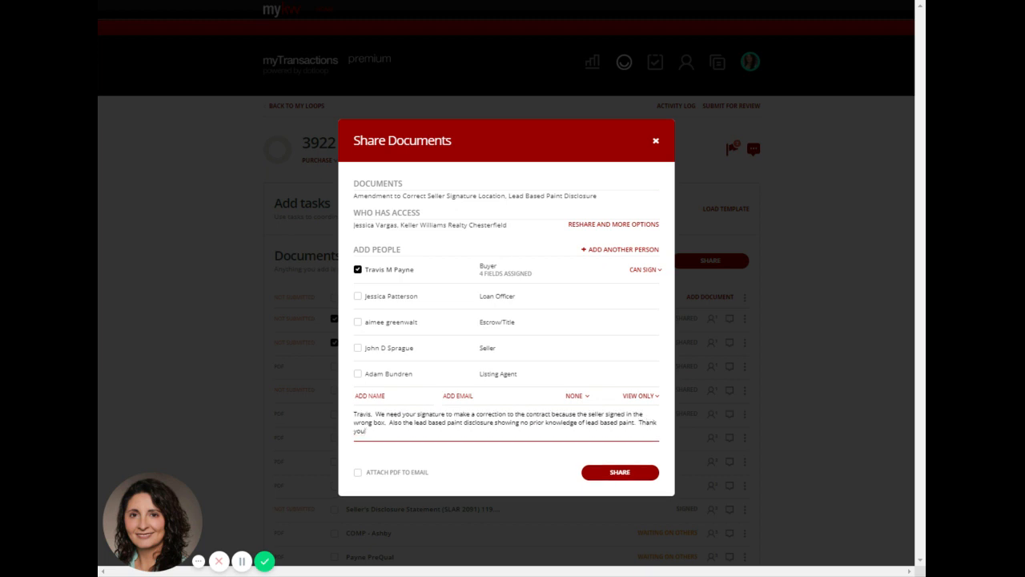
type("!")
Highlight the full custom message, and share both documents with the buyer, closing the sharing dialog.
key("ctrl+a")
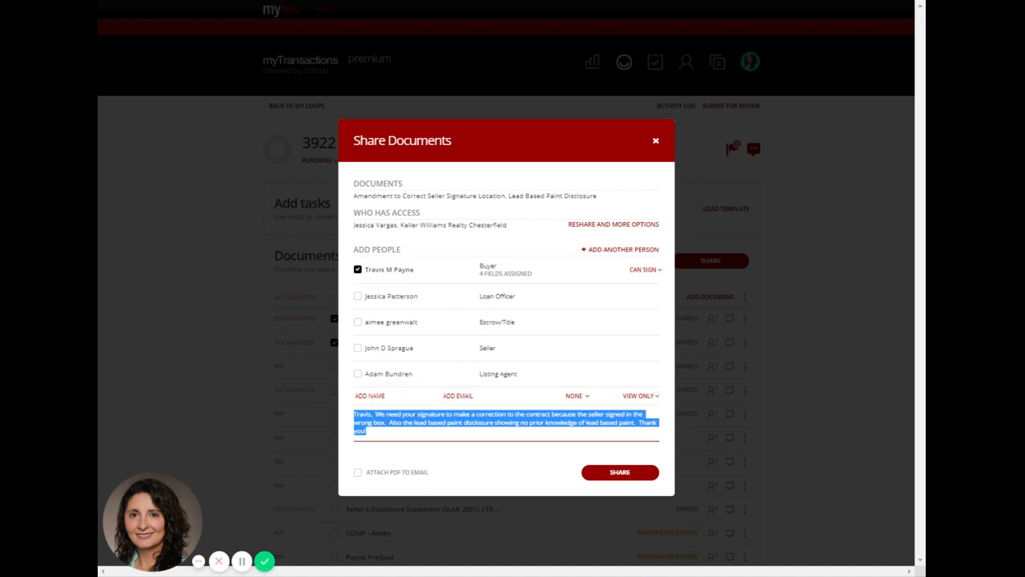
left_click(629, 481)
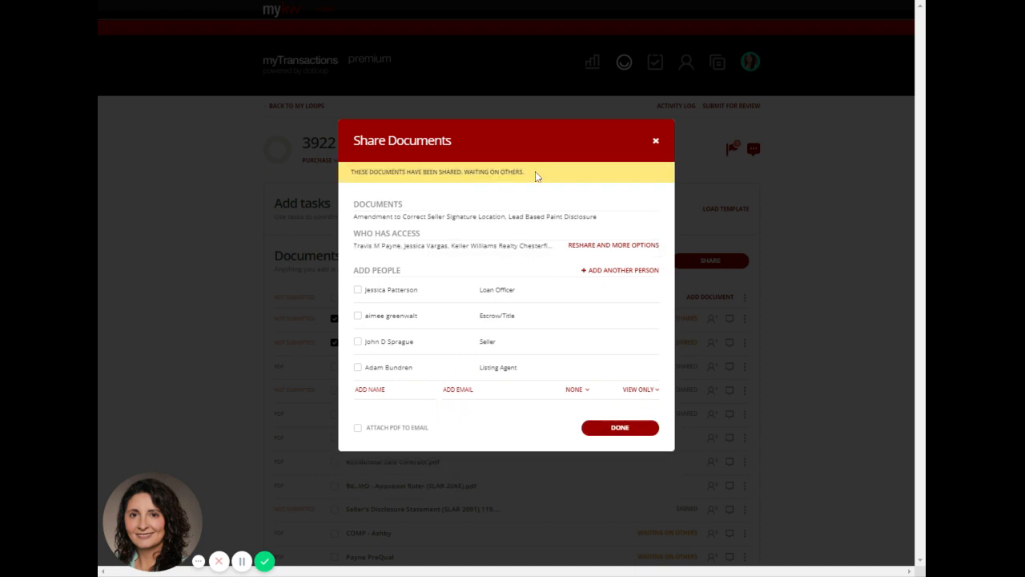
left_click(659, 143)
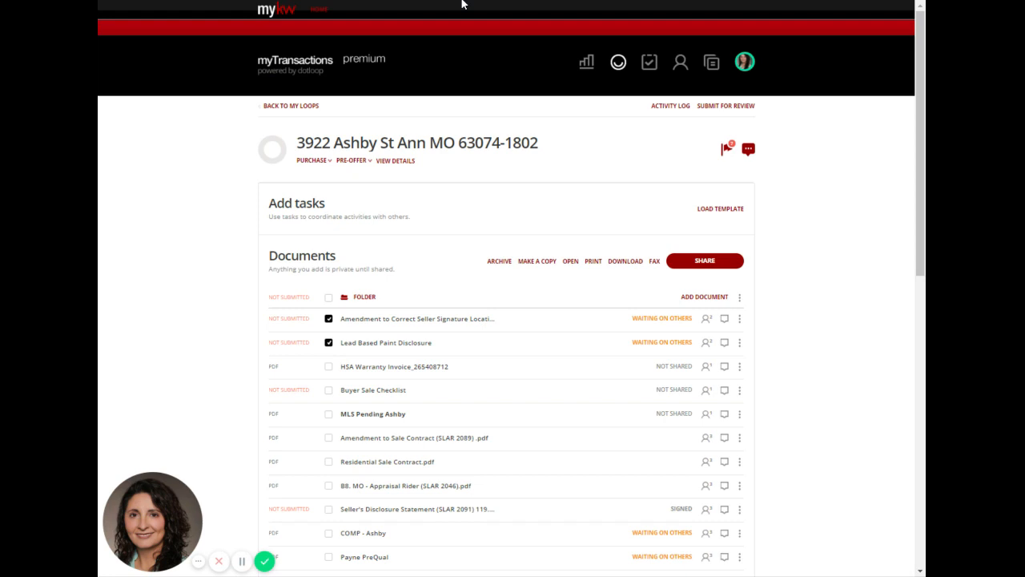